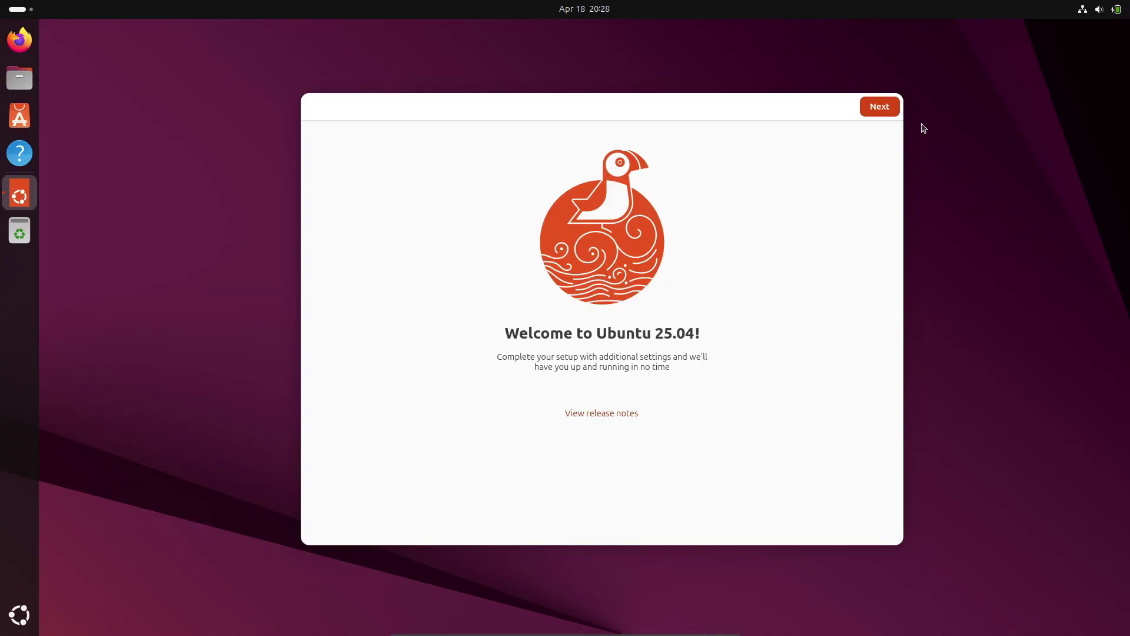
Step: Move past the Ubuntu Welcome greeting, leaving system data sharing set to Yes
click(879, 108)
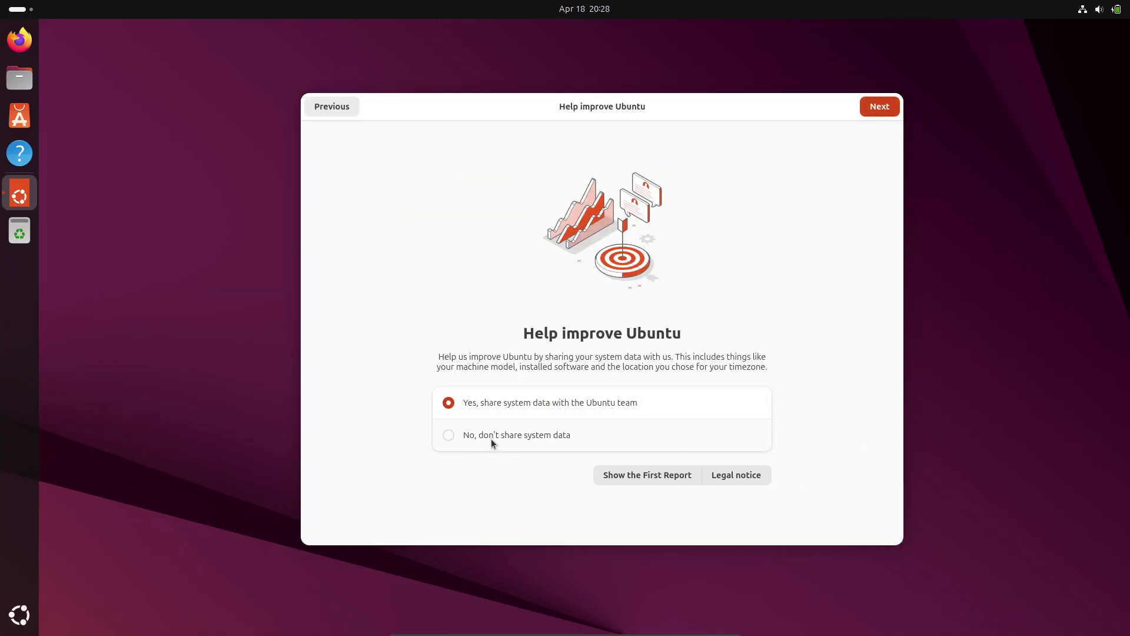
click(493, 440)
click(631, 408)
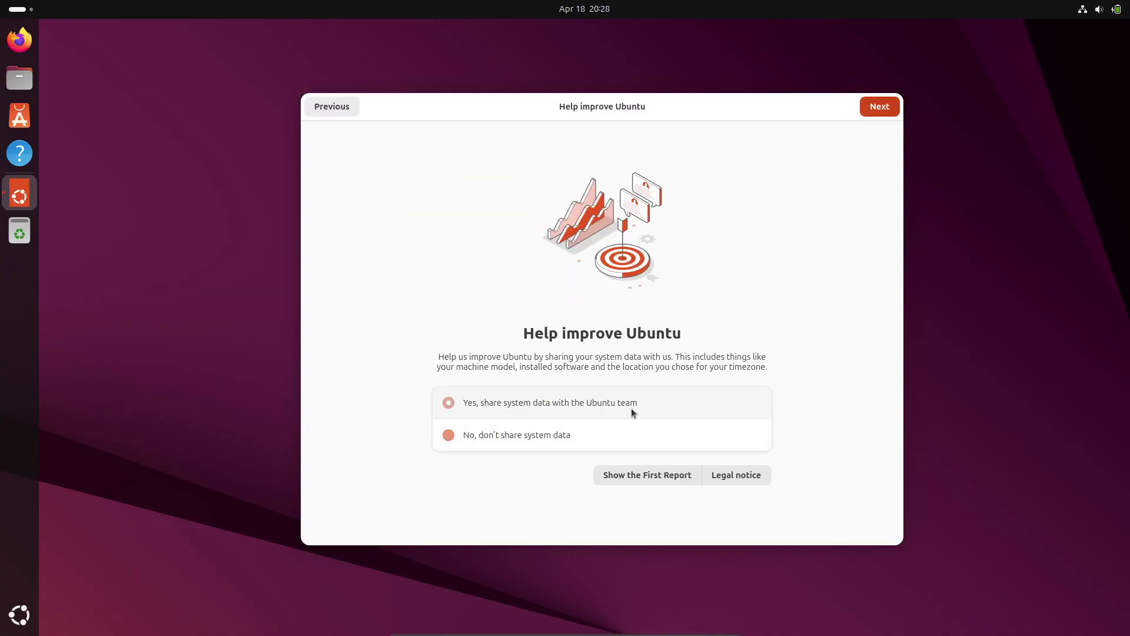
click(878, 112)
Step: Close the welcome wizard, drag the Home icon to the top-left, and open Terminal
click(877, 109)
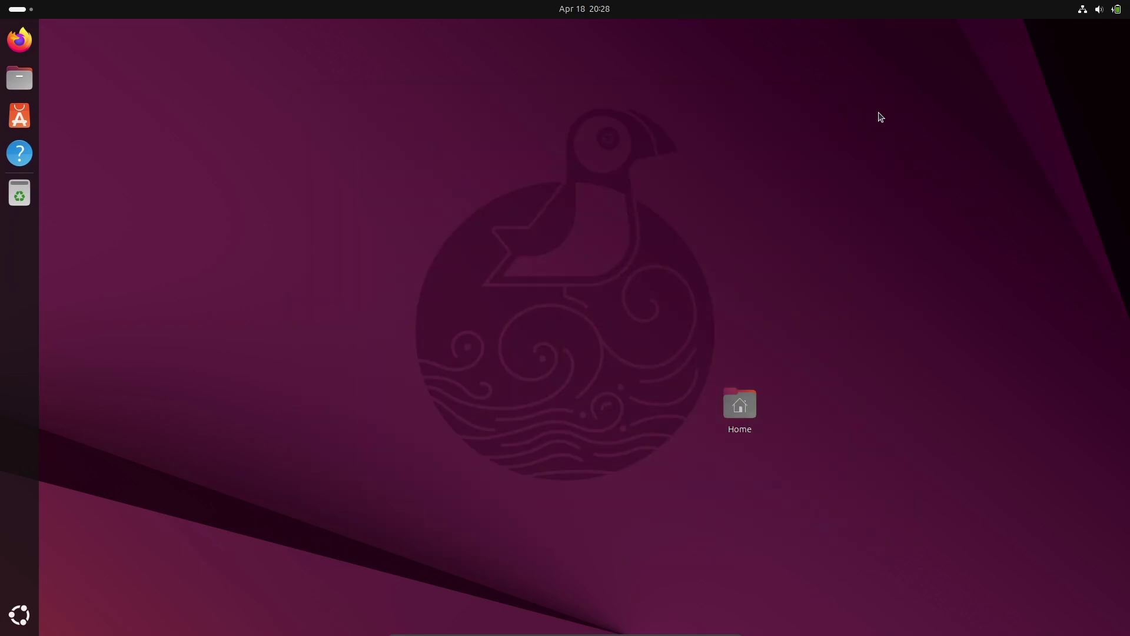
drag(741, 404, 118, 63)
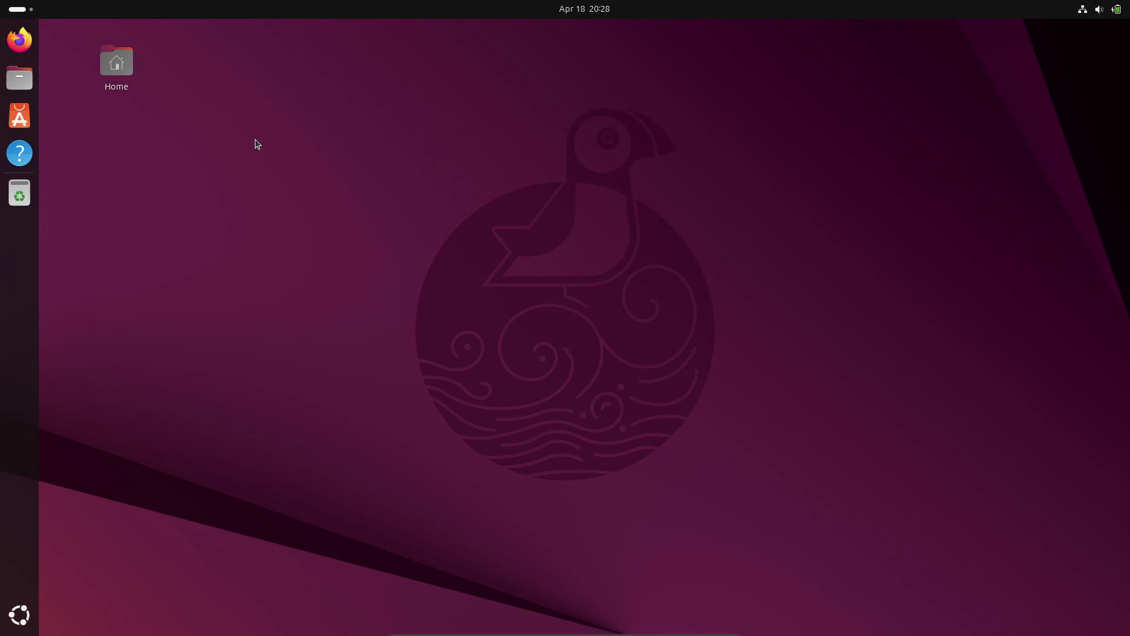
click(20, 615)
click(724, 495)
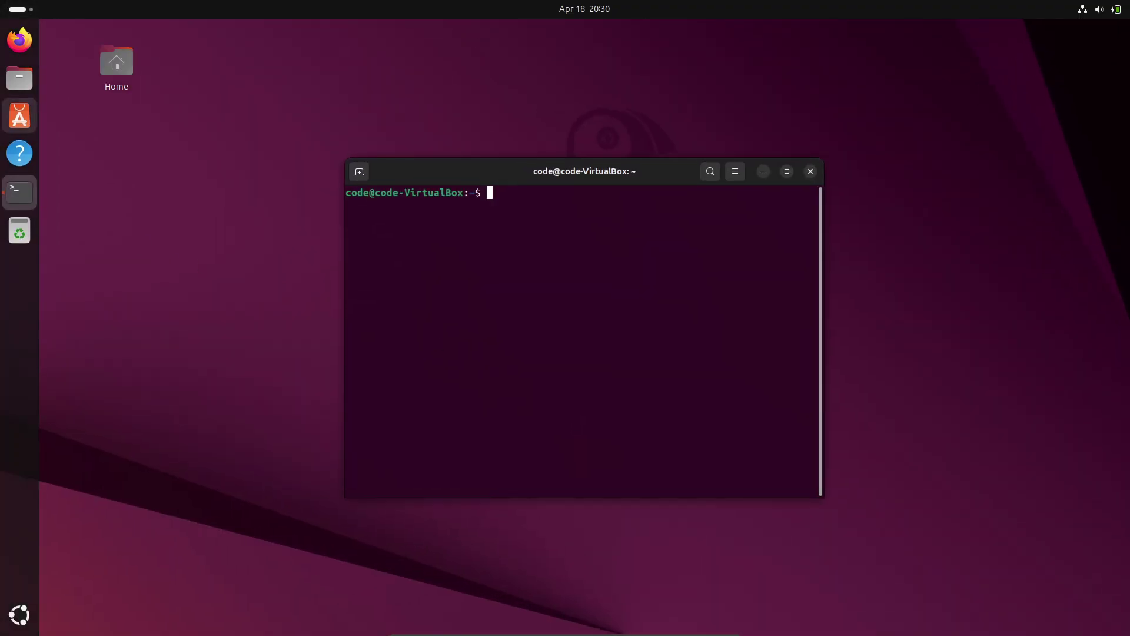
drag(515, 180, 269, 167)
Step: Run neofetch and highlight the Kernel and Shell-through-DE lines of its output
text(neofetch)
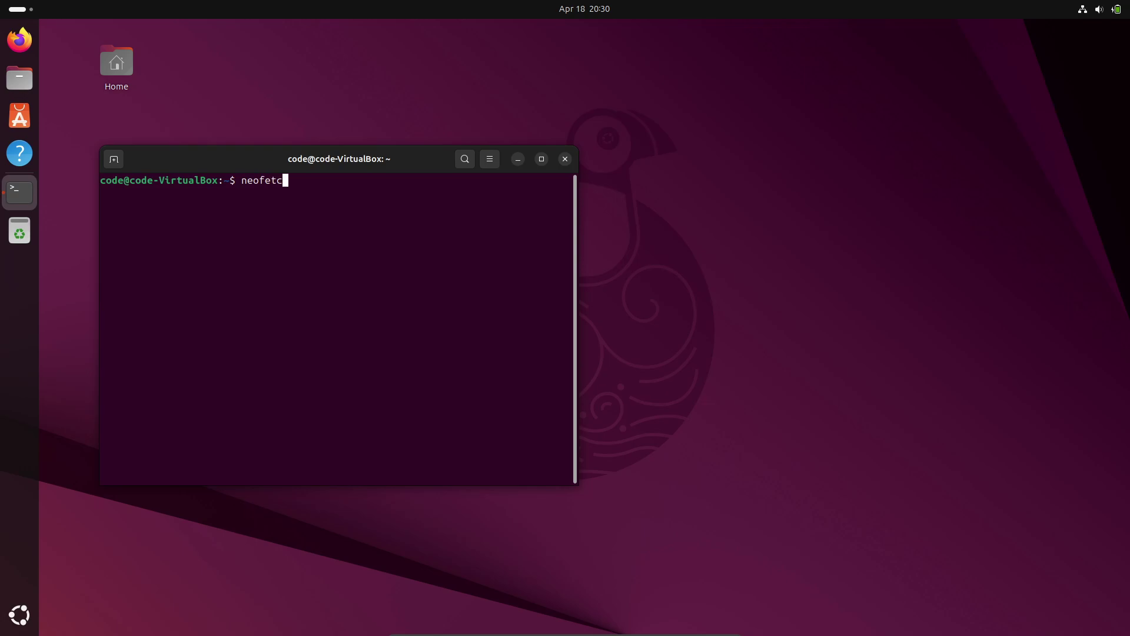
key(Return)
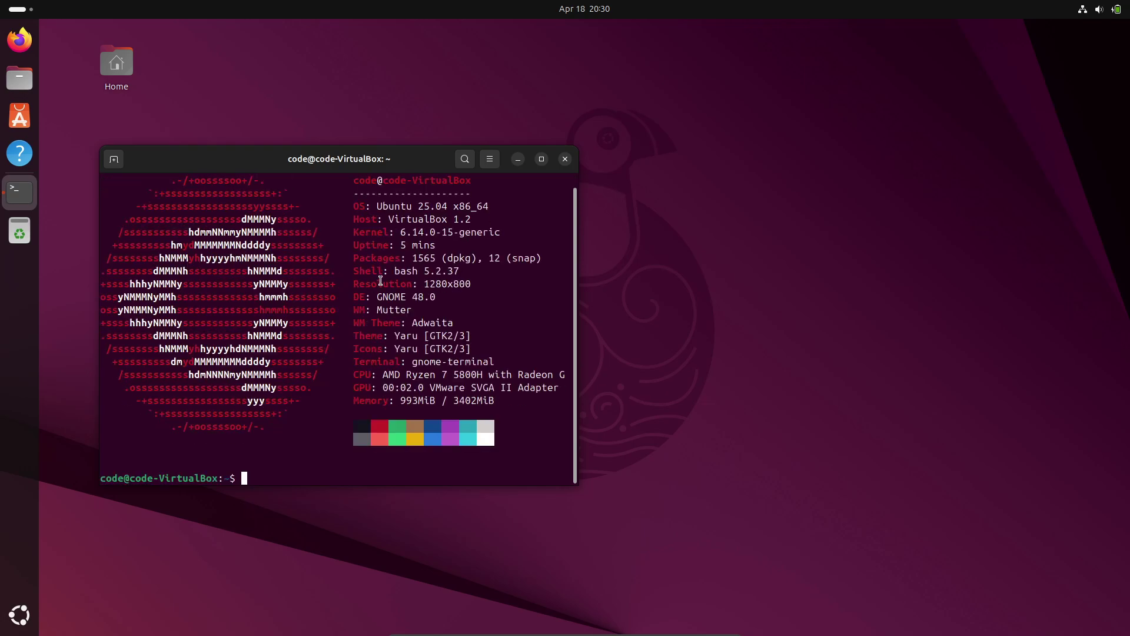
scroll(511, 236, up, 1)
drag(513, 224, 451, 247)
click(530, 243)
drag(531, 244, 317, 244)
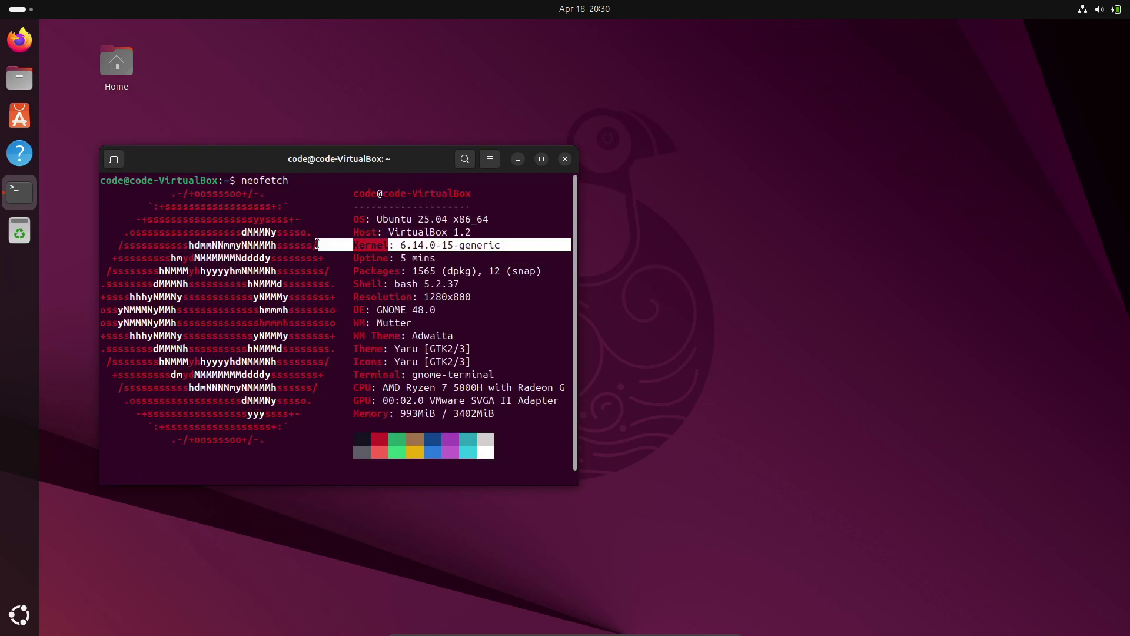
drag(496, 314, 380, 283)
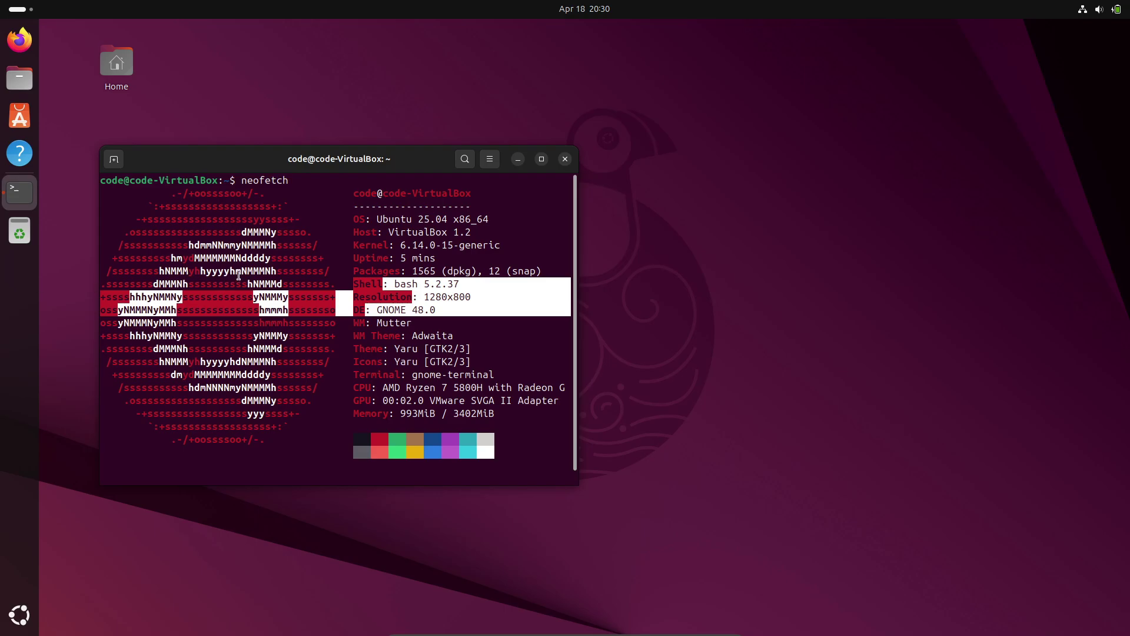
click(537, 171)
click(565, 159)
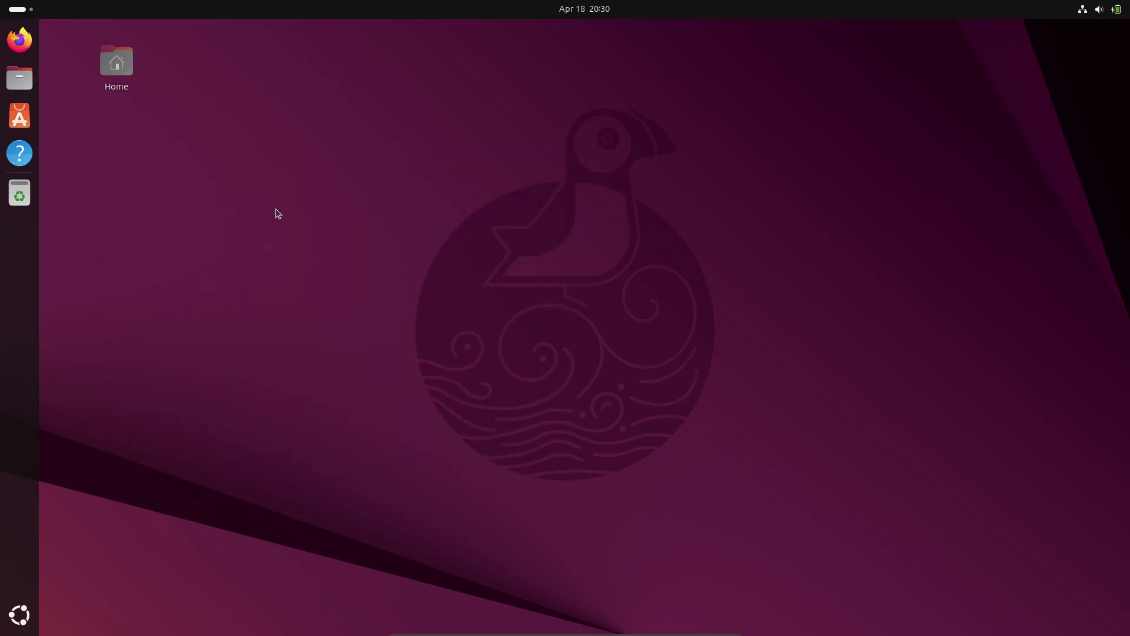
click(17, 9)
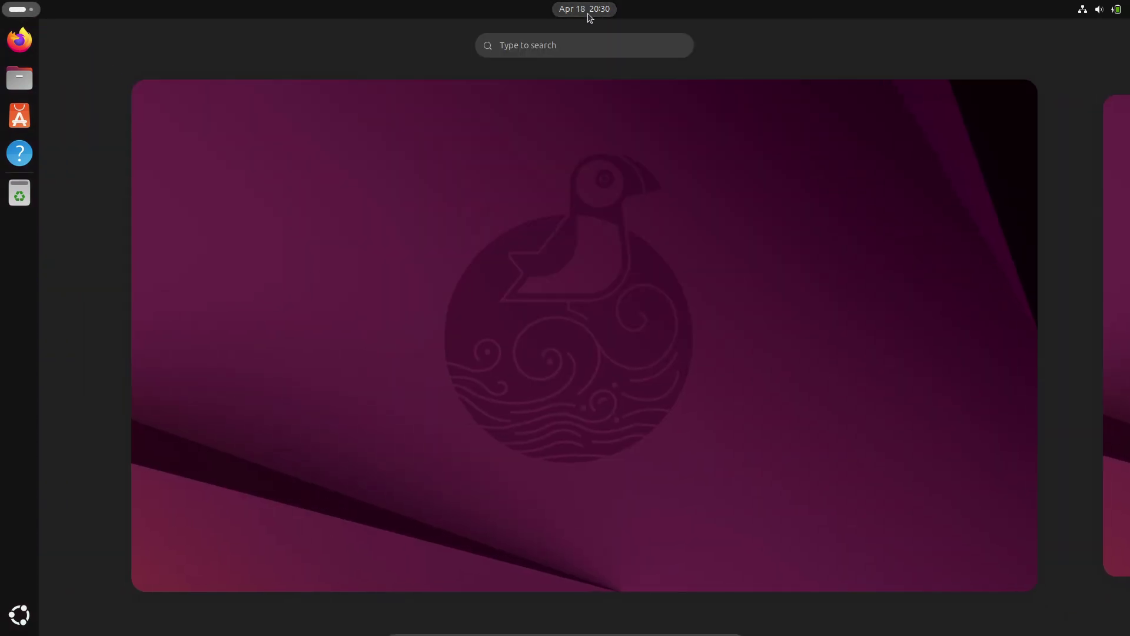
click(1116, 8)
click(644, 240)
click(19, 615)
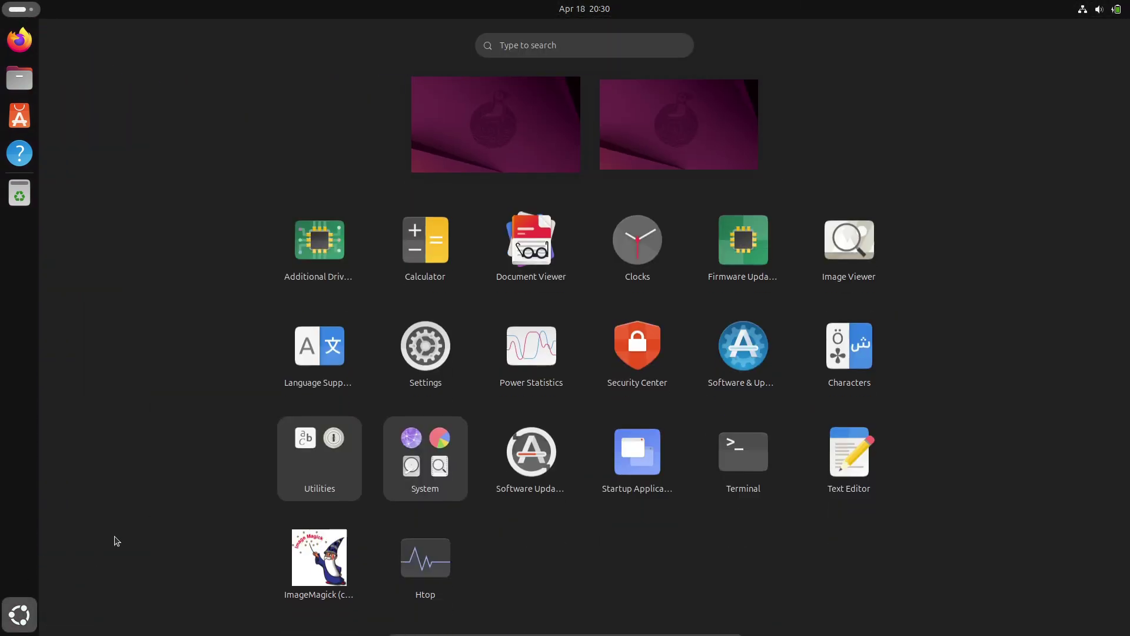
click(425, 341)
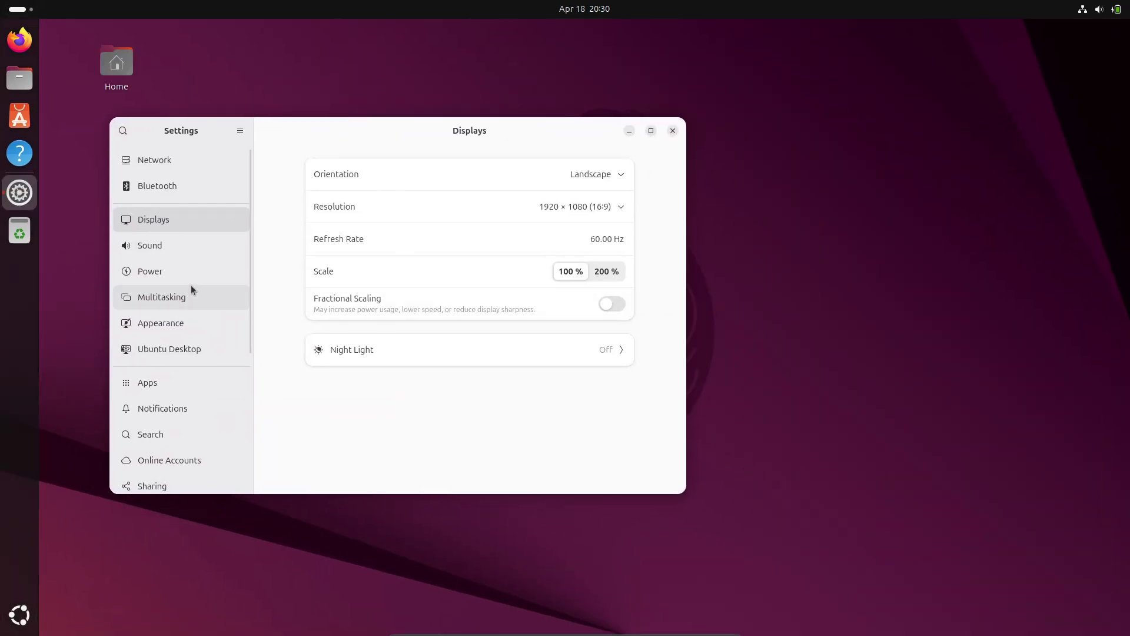
scroll(200, 353, down, 5)
click(217, 471)
click(446, 331)
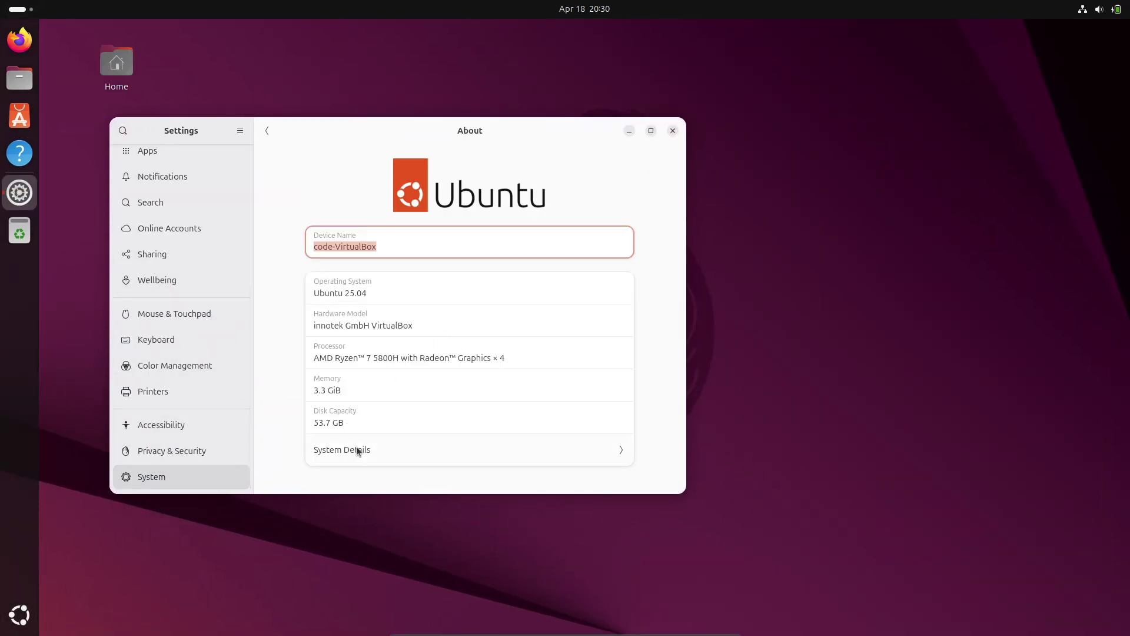
click(355, 449)
drag(442, 309, 455, 306)
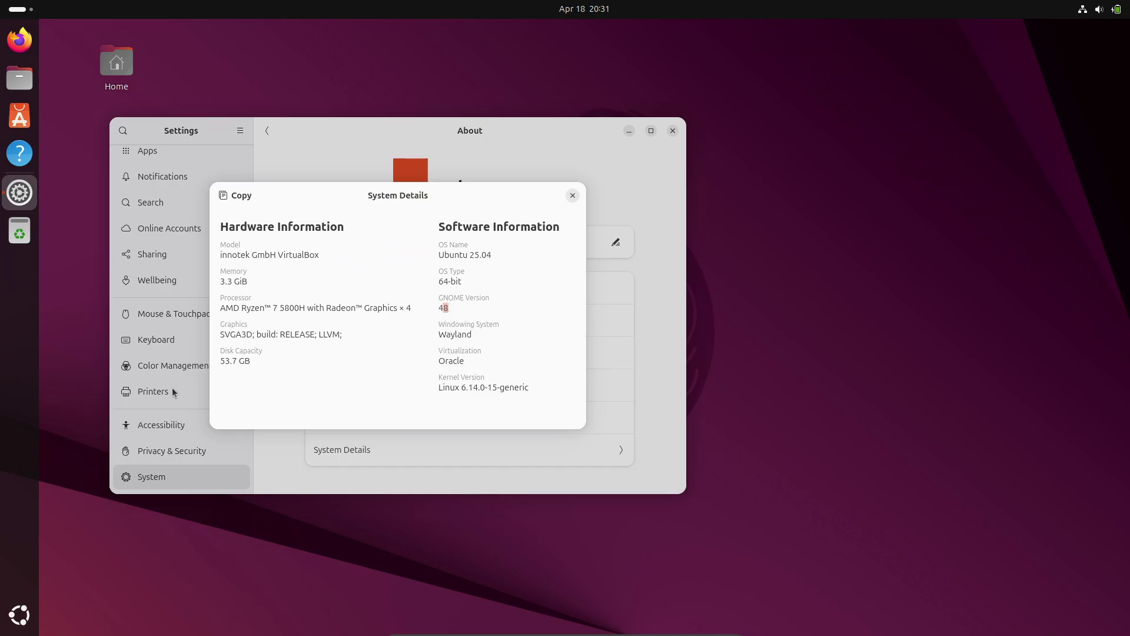
click(571, 196)
click(672, 131)
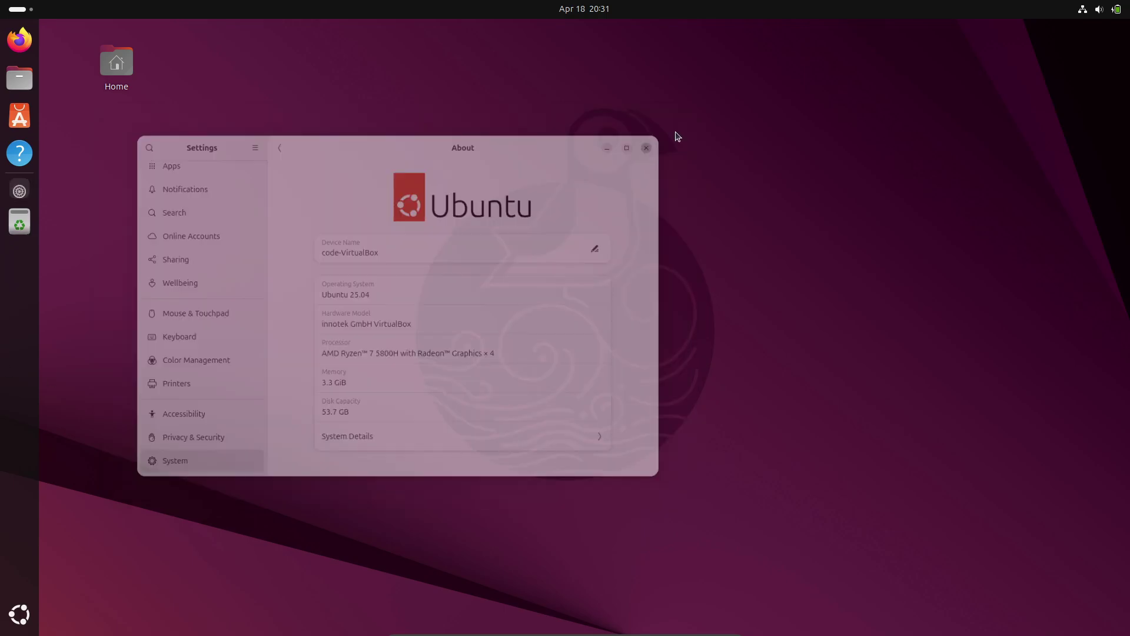
Step: Look inside the app grid's System folder, then return to the plain desktop
click(19, 615)
click(429, 478)
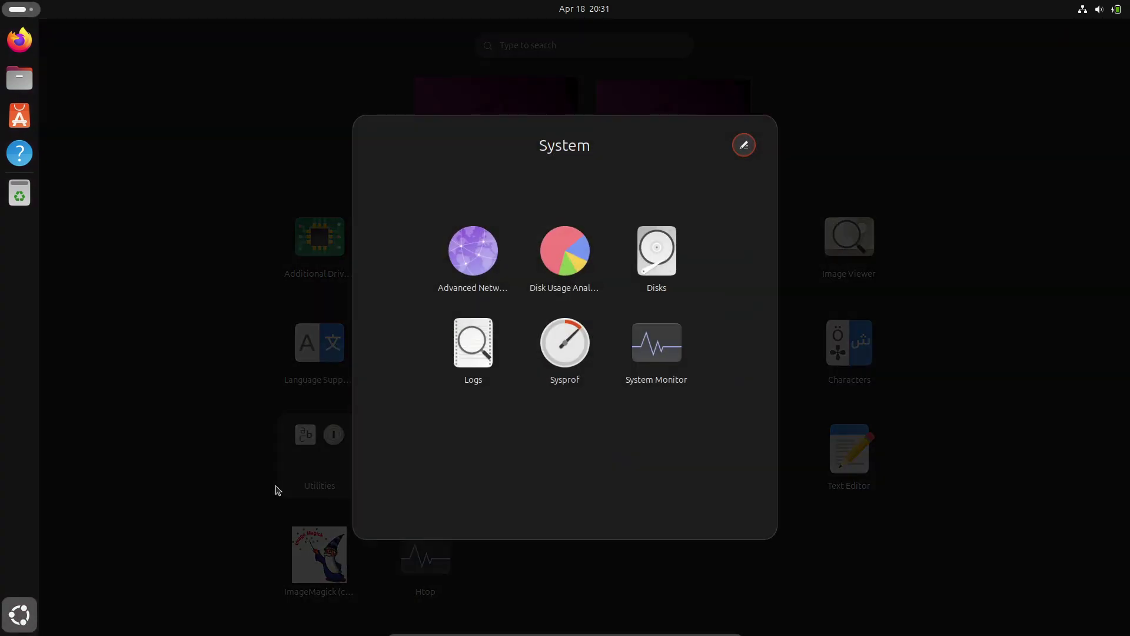
click(278, 489)
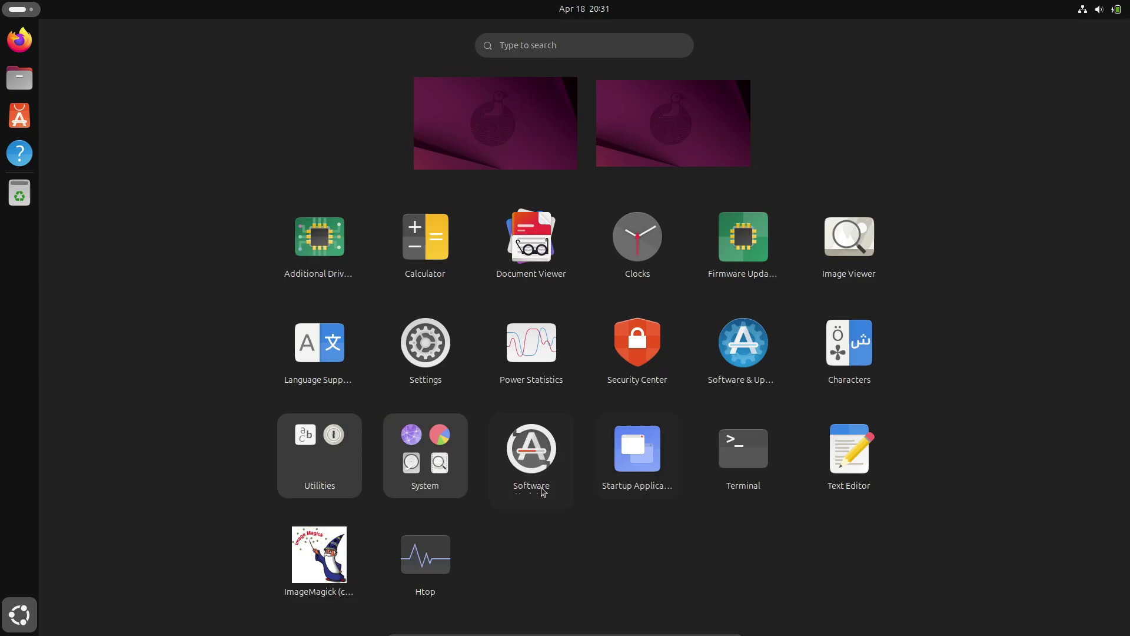
click(545, 117)
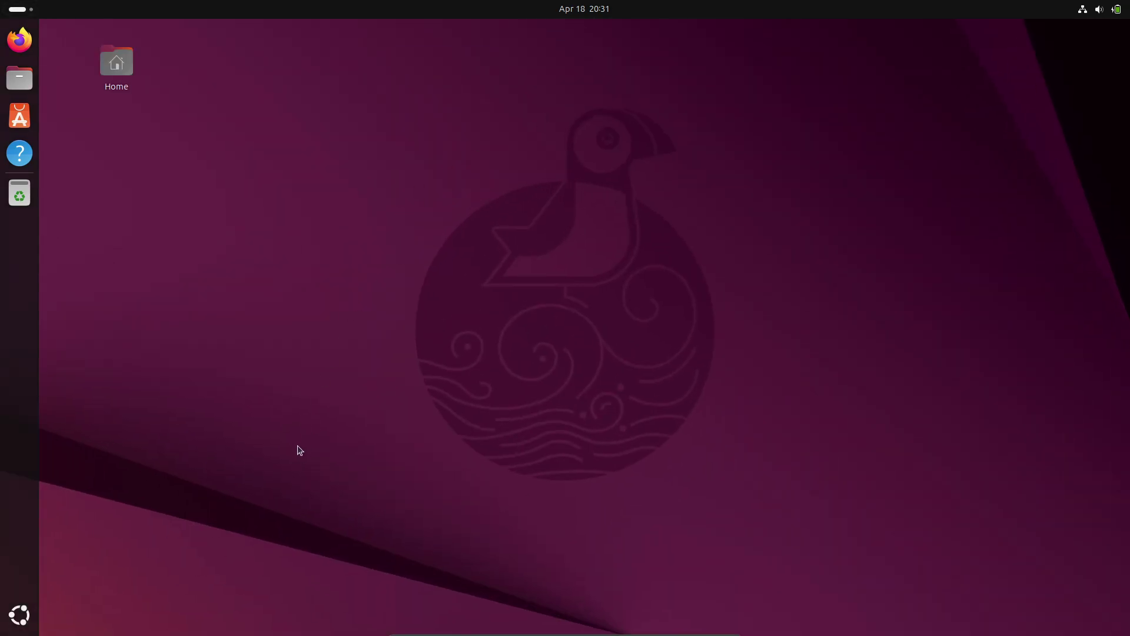
Step: Launch Calculator and view its About information showing version 48.0.2
click(19, 614)
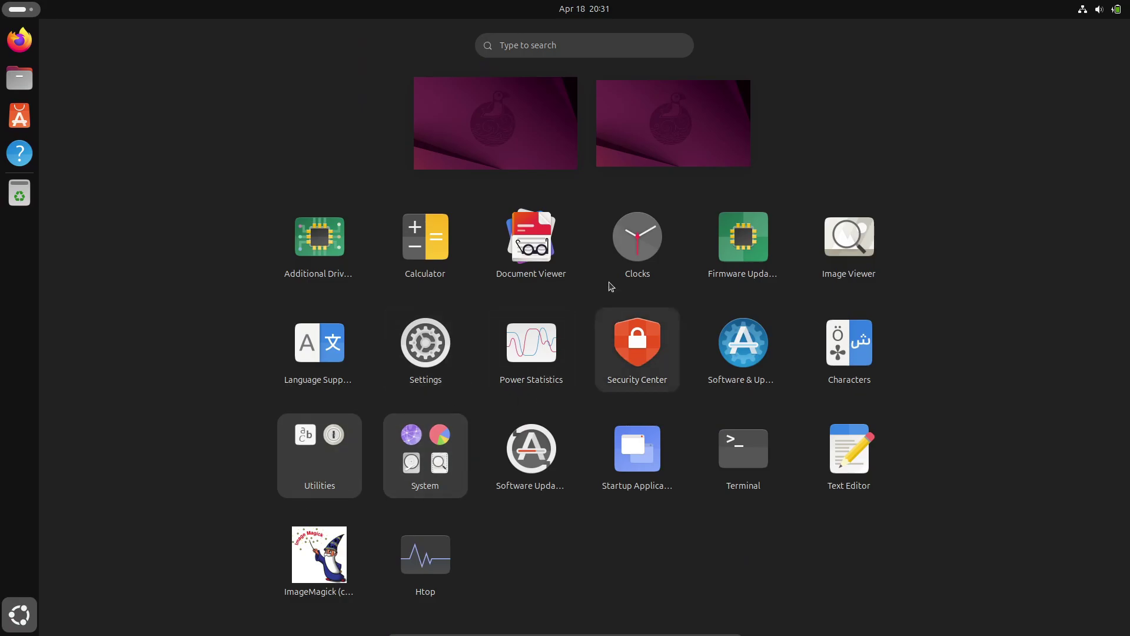
click(438, 273)
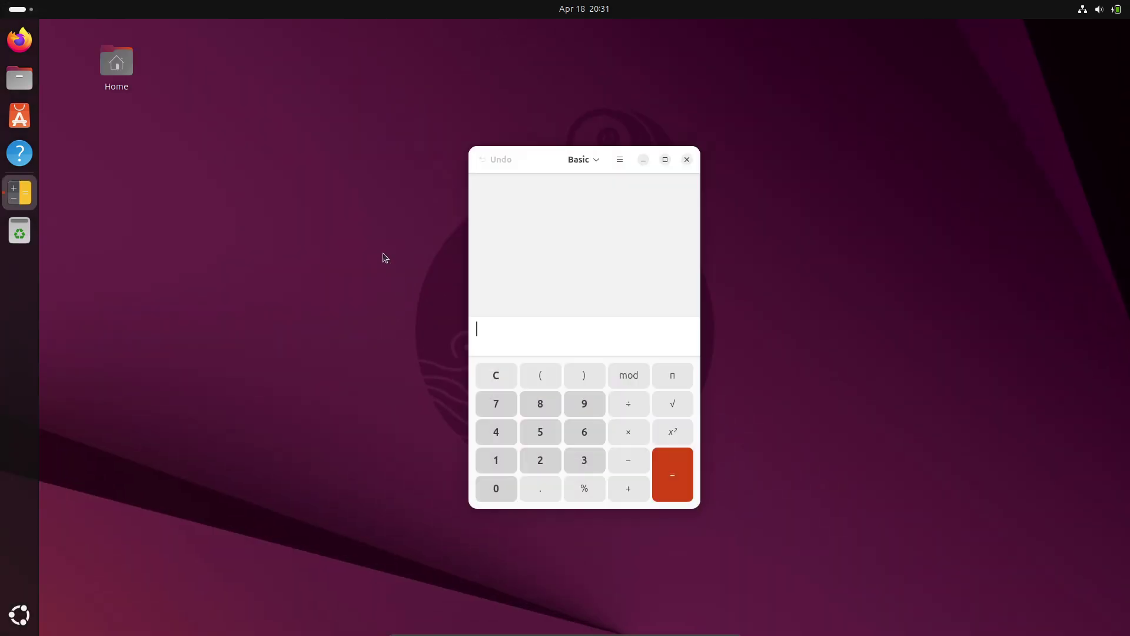
click(619, 159)
click(671, 398)
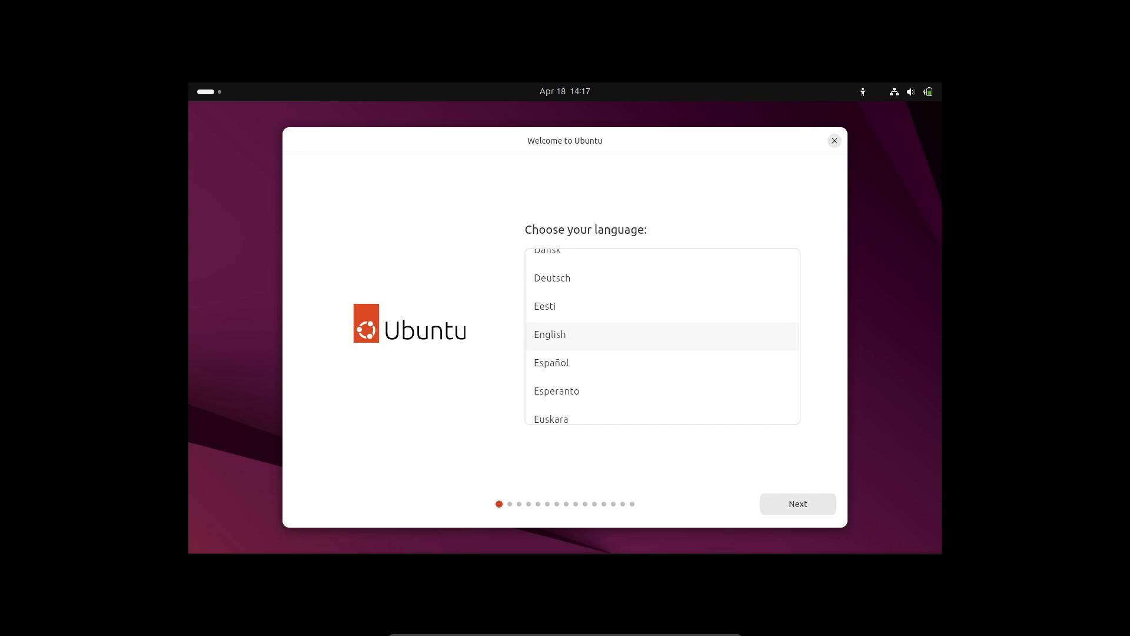
Step: Accept English, the keyboard layout and the wired connection, then choose Install Ubuntu
click(785, 509)
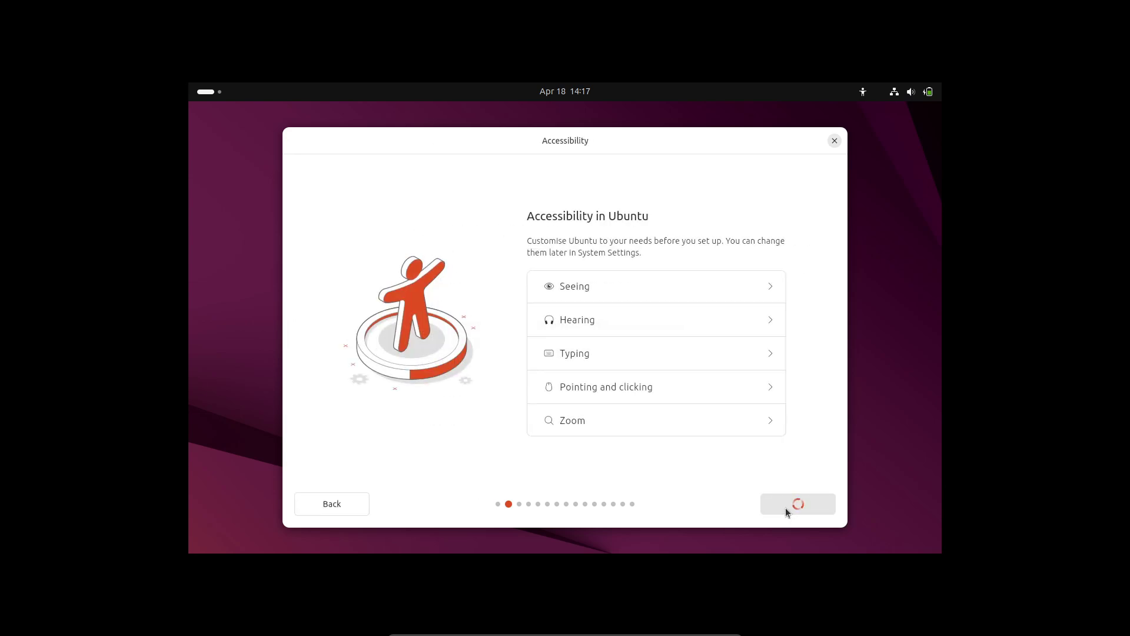
click(786, 506)
click(785, 507)
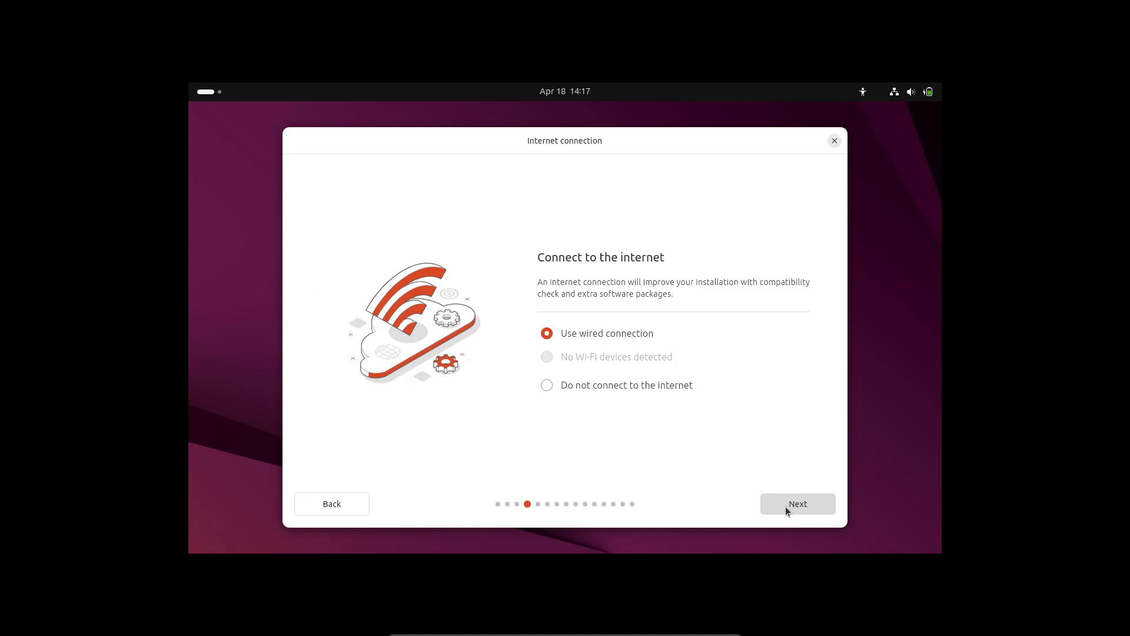
click(686, 377)
click(673, 296)
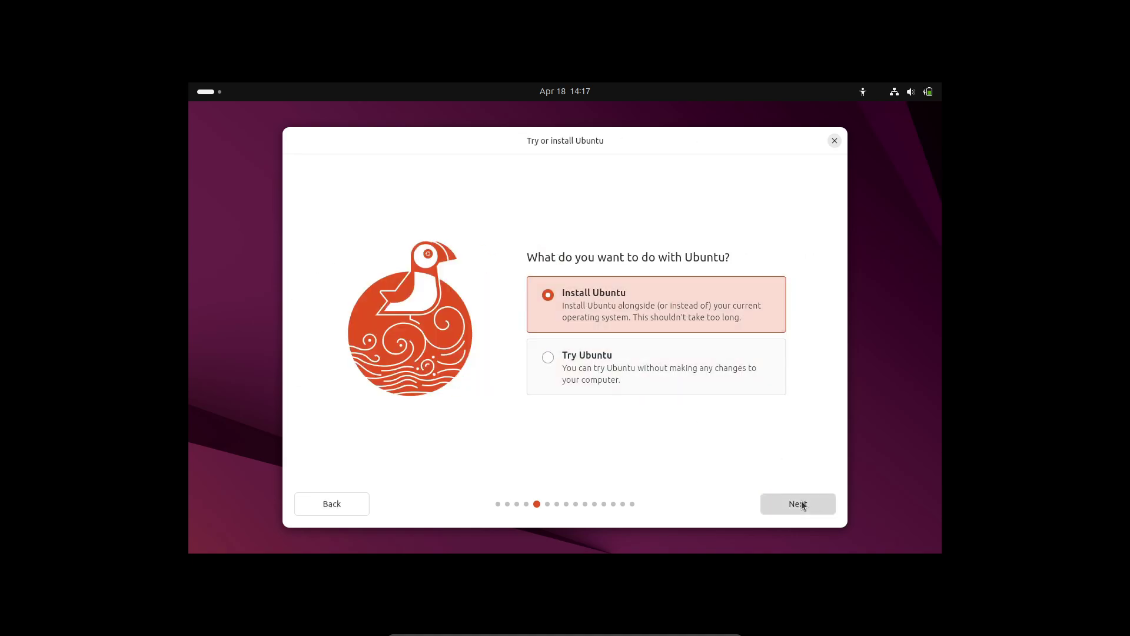
click(797, 504)
Step: Choose interactive installation and Default selection apps, leaving proprietary software options unticked
click(671, 375)
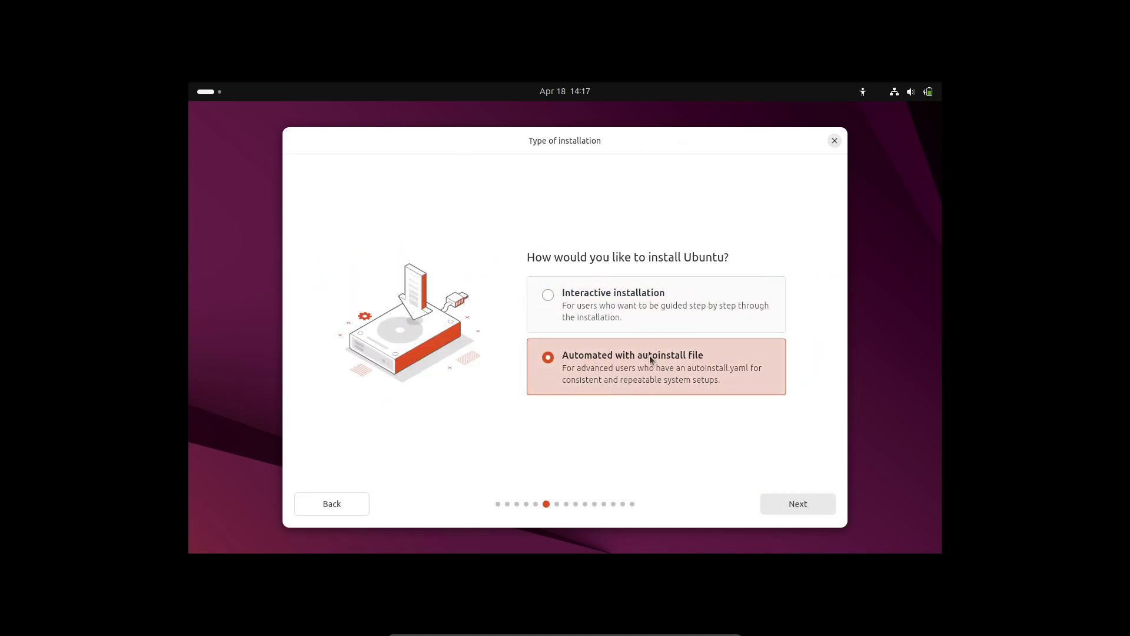
key(Up)
click(695, 358)
key(Up)
click(783, 510)
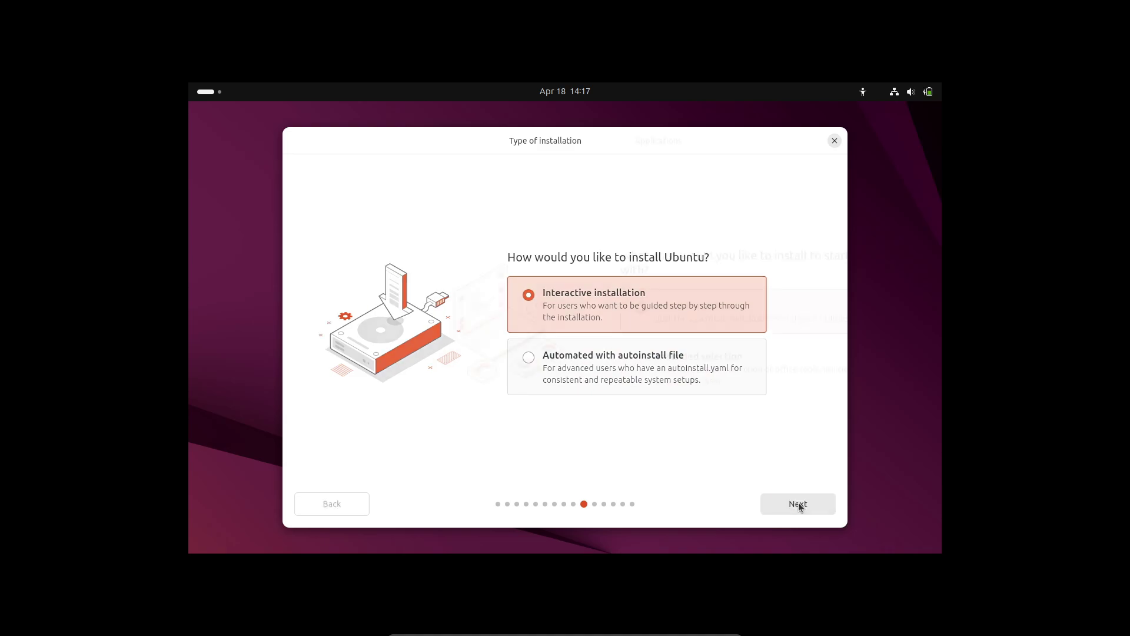
key(Down)
click(633, 317)
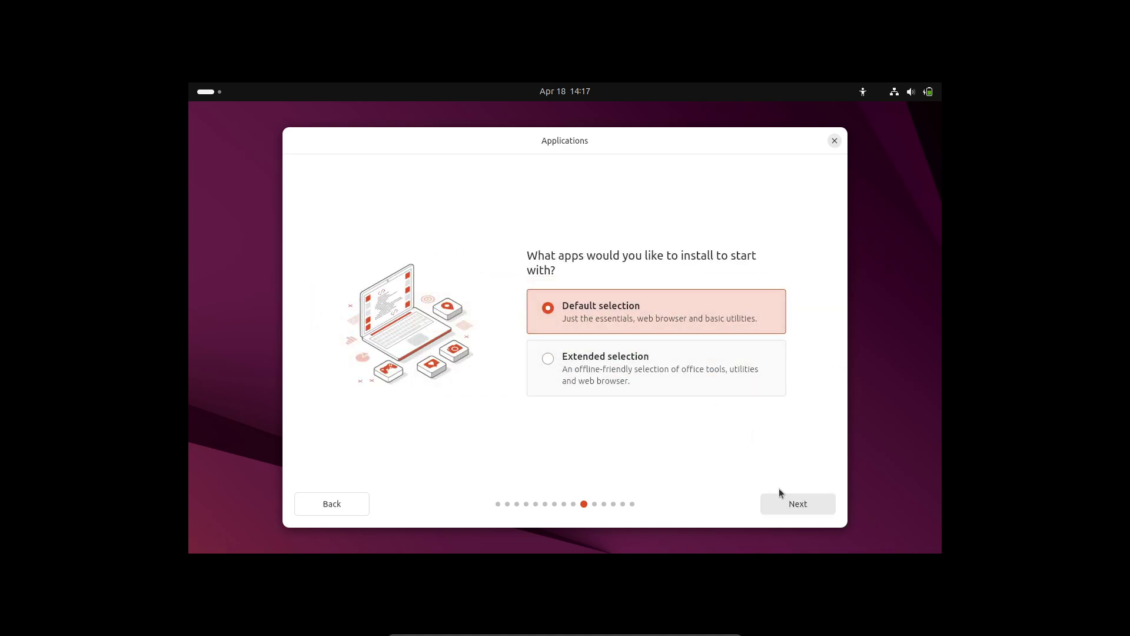
click(797, 504)
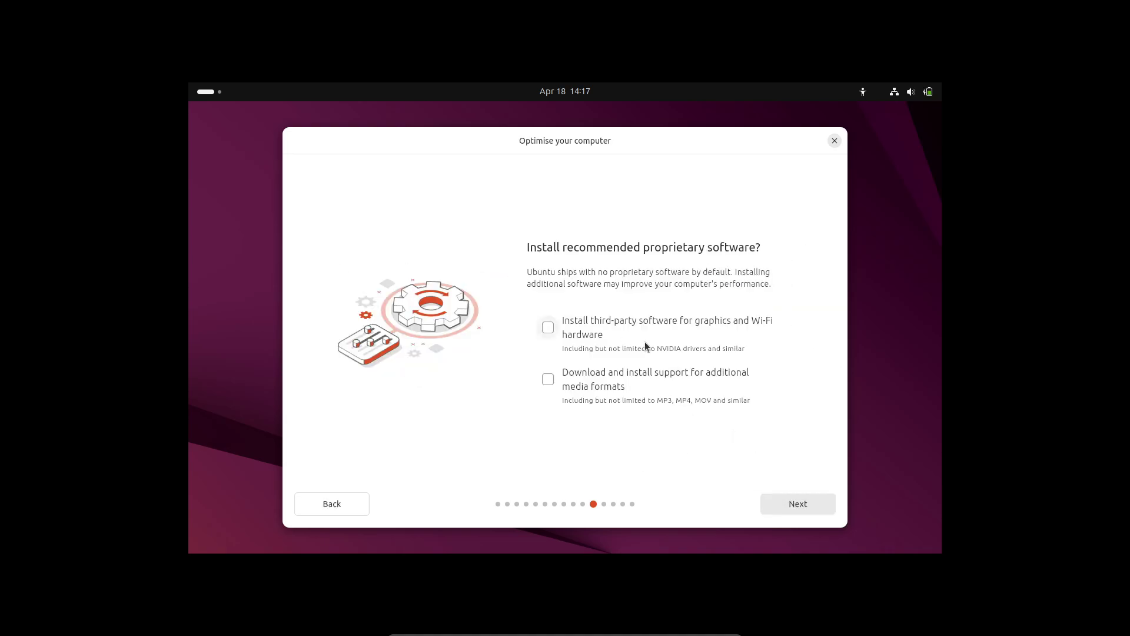
click(792, 506)
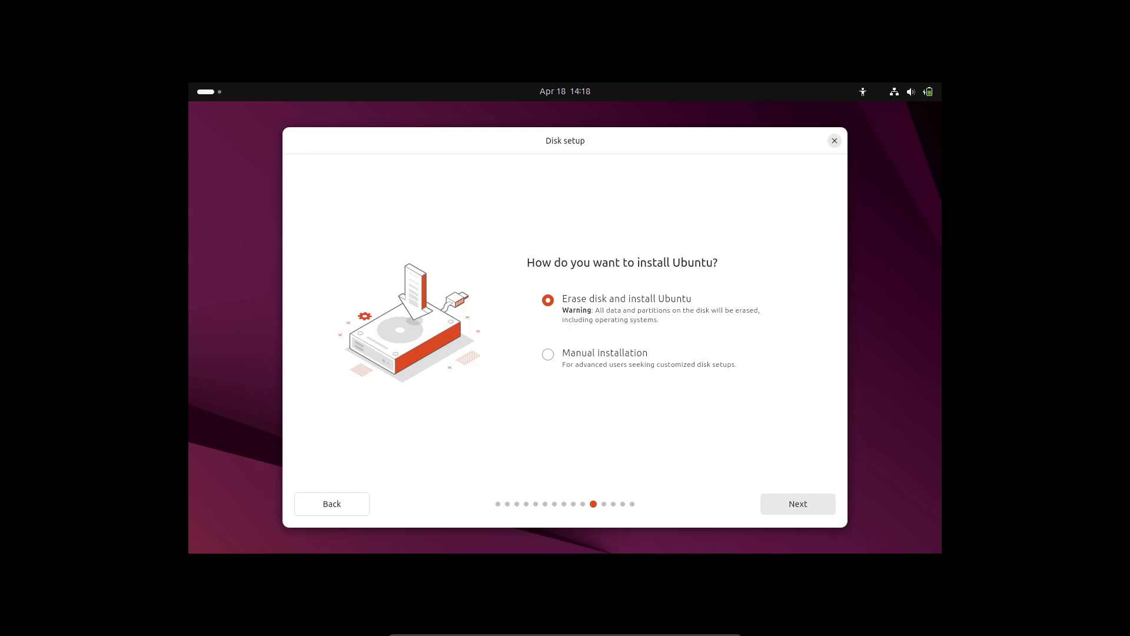
Step: Keep the disk unencrypted and move on to account setup
click(794, 506)
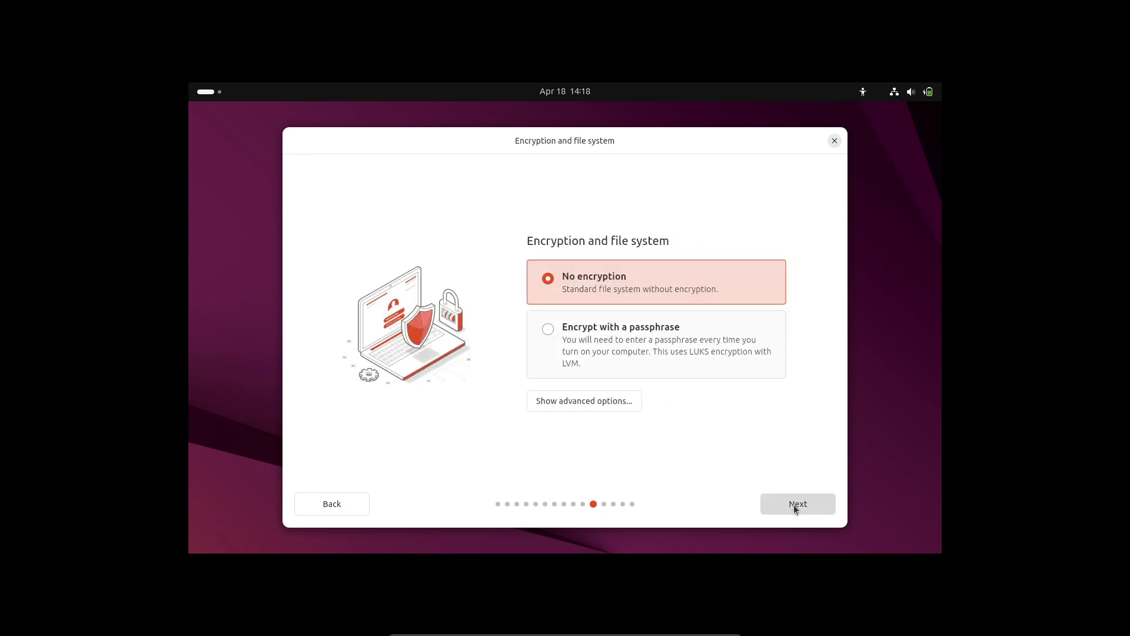
click(794, 506)
click(324, 507)
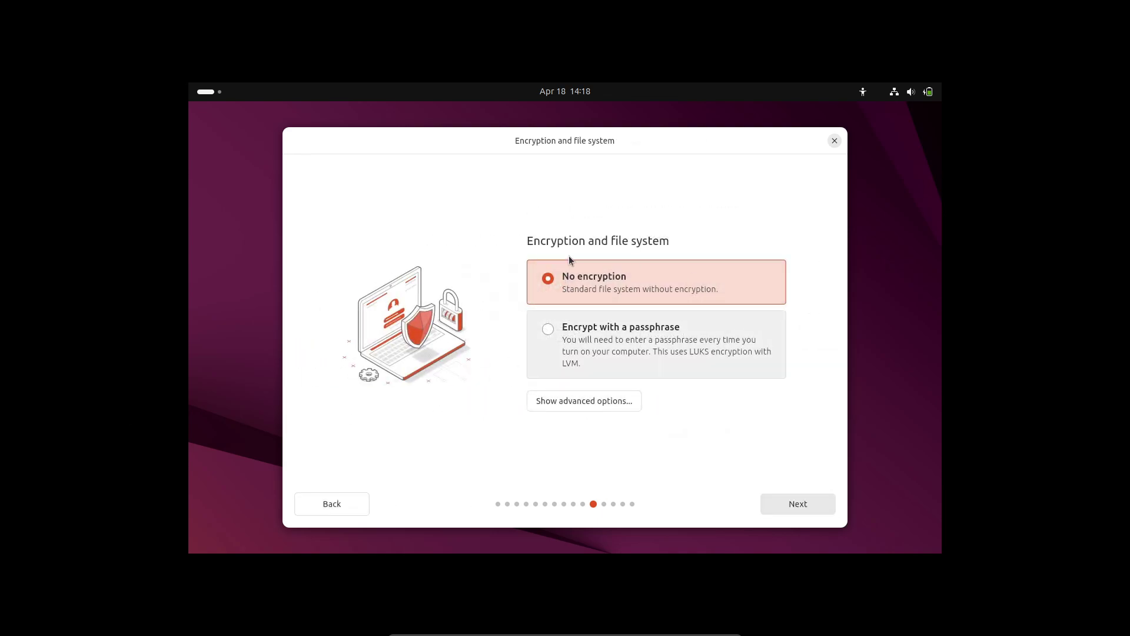
click(797, 505)
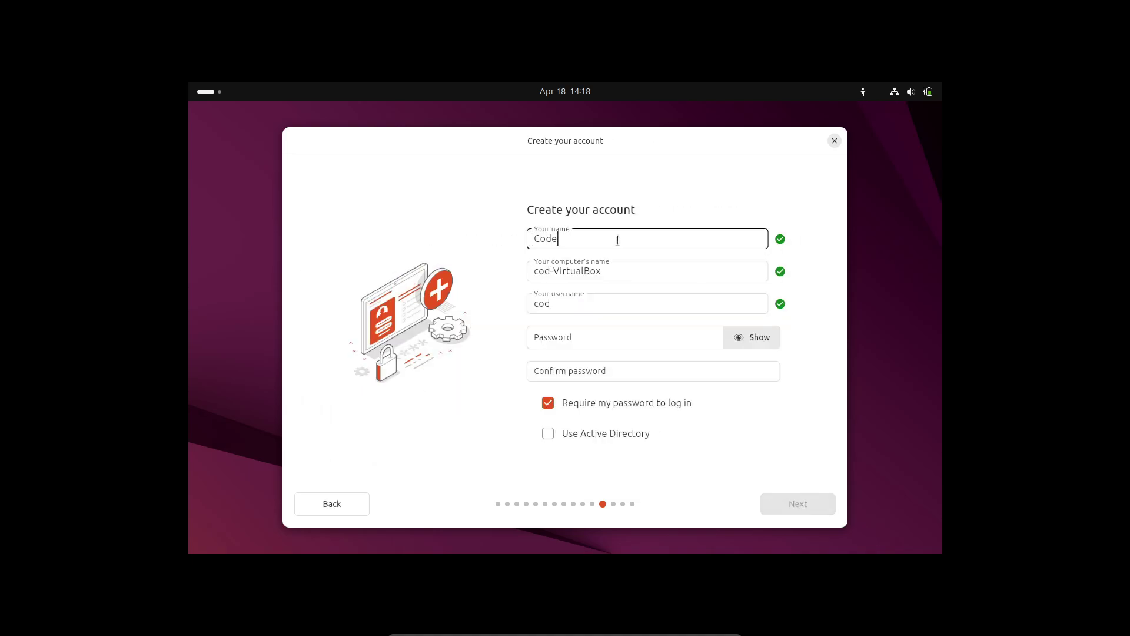
Step: Fill in the account's name, username and password fields
key(Tab)
key(Tab)
key(Tab)
key(Tab)
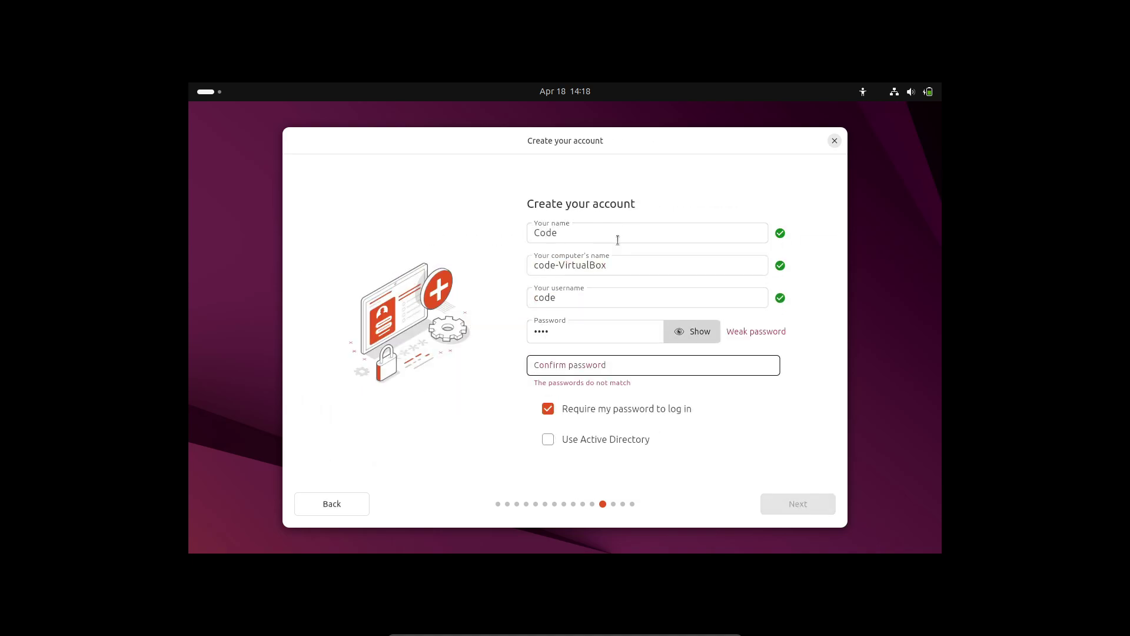
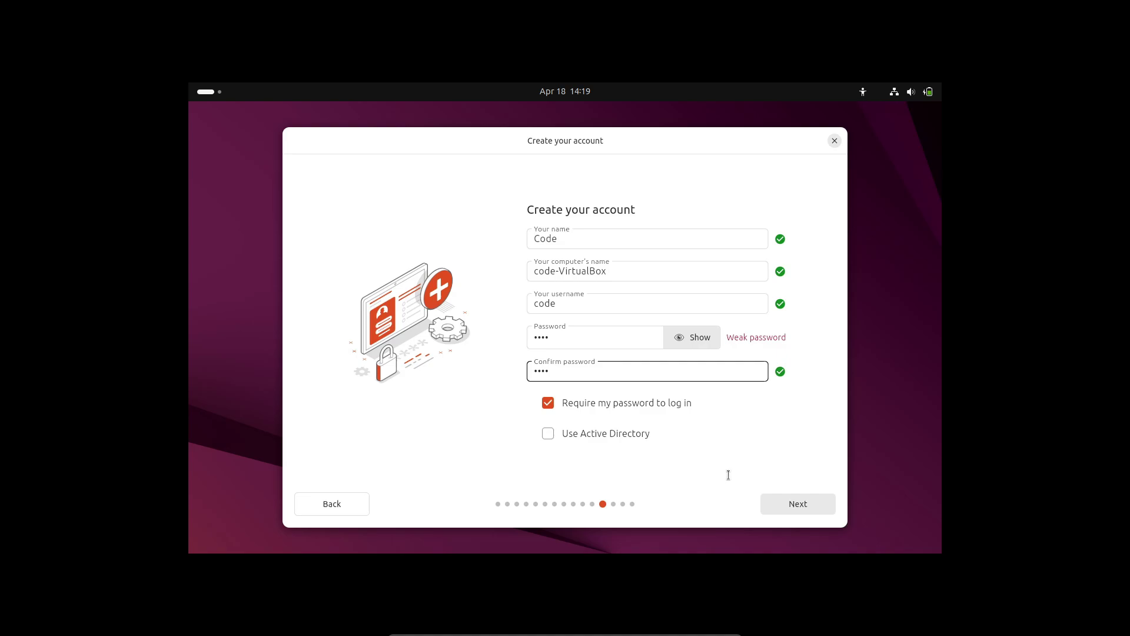
Step: Accept the Asia/Kolkata timezone and start installing Ubuntu 25.04
click(785, 504)
click(785, 504)
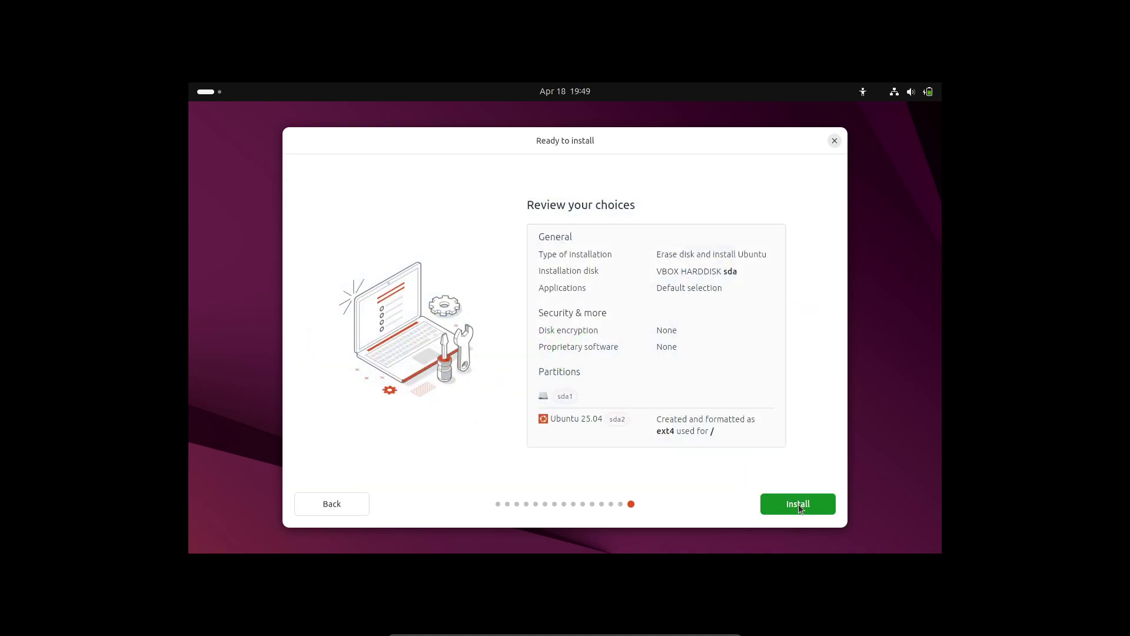
click(798, 504)
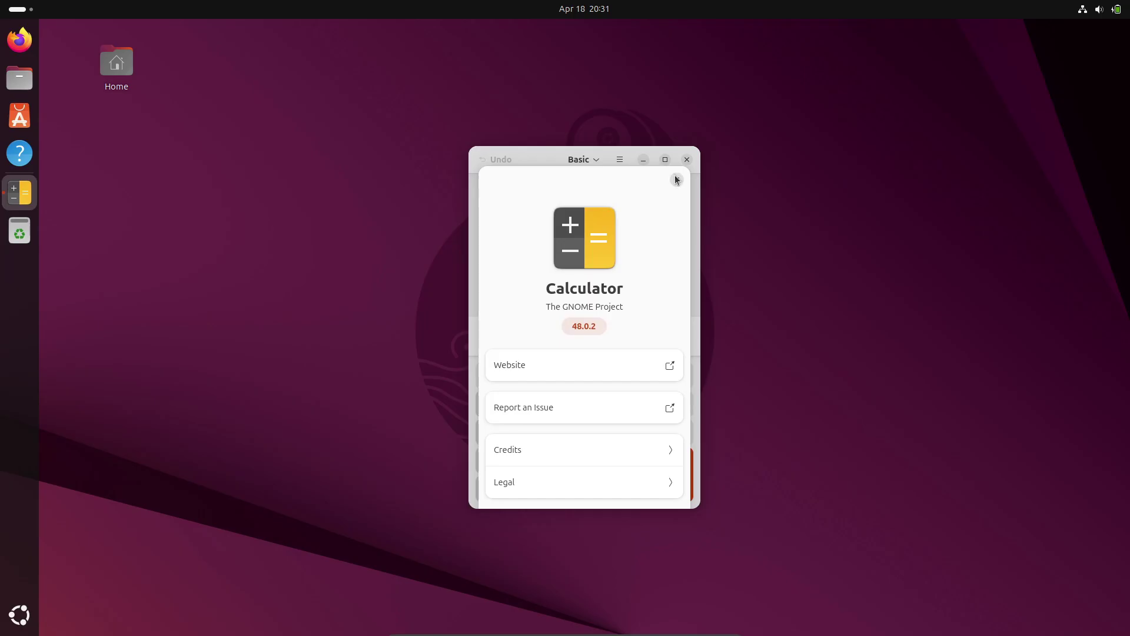
Step: Close Calculator, open Files on the Home folder, move it left, then close it
click(687, 160)
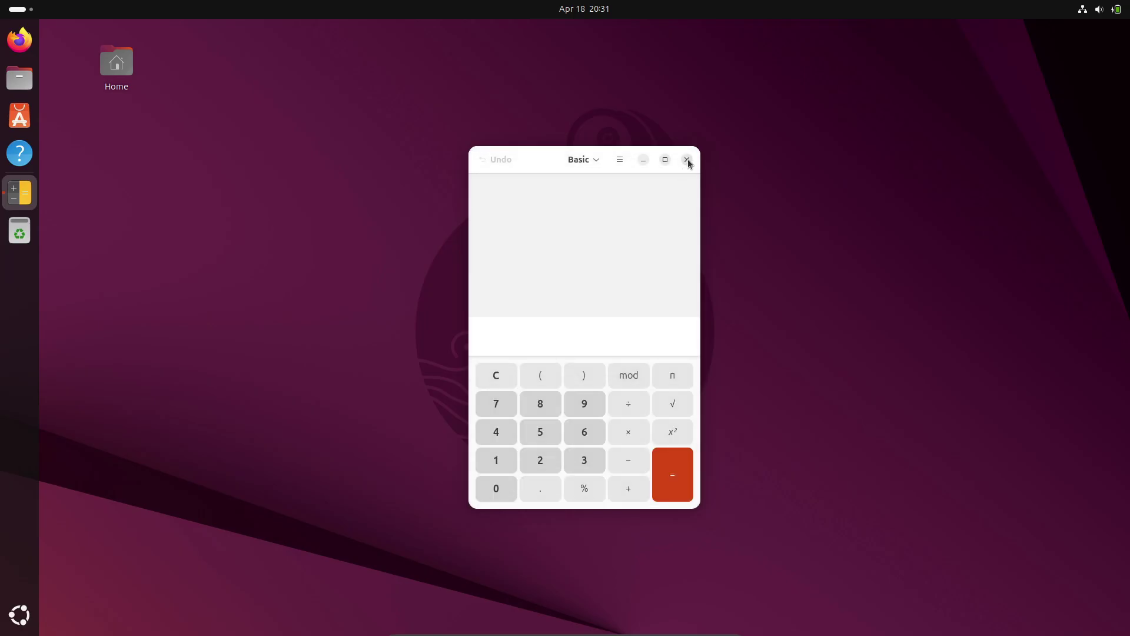
click(687, 160)
click(20, 77)
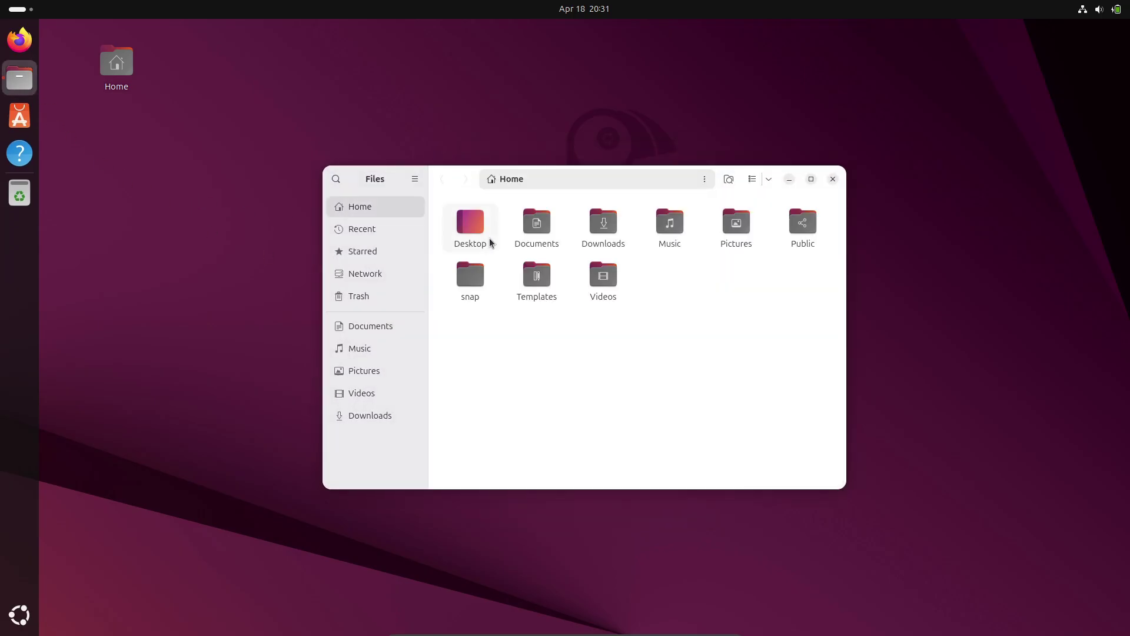
drag(457, 182, 235, 176)
click(610, 179)
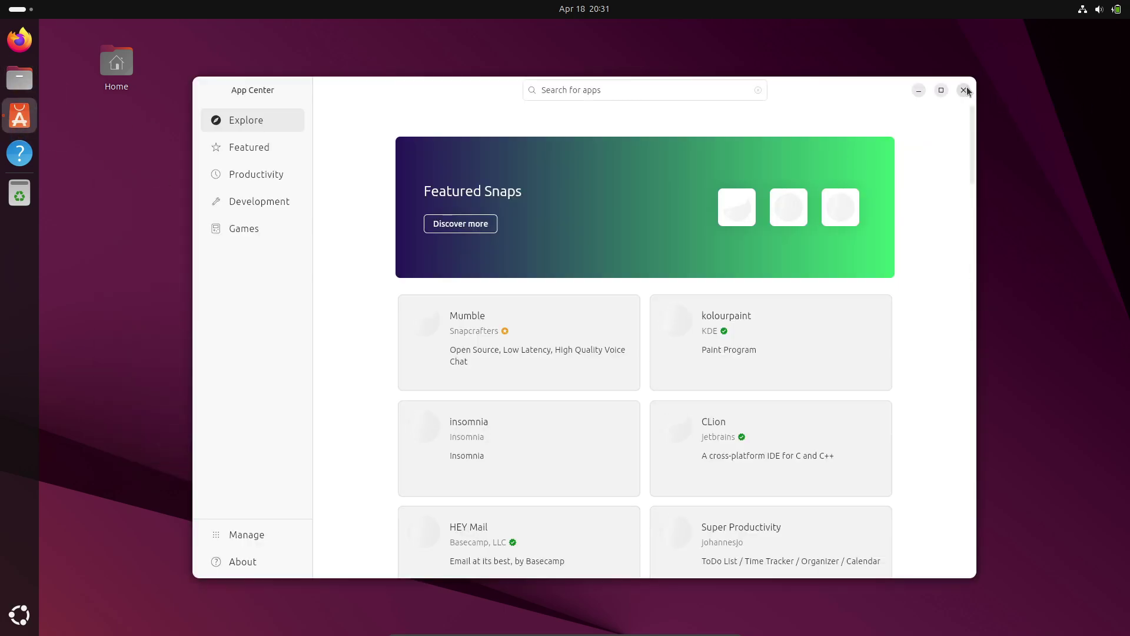
click(965, 90)
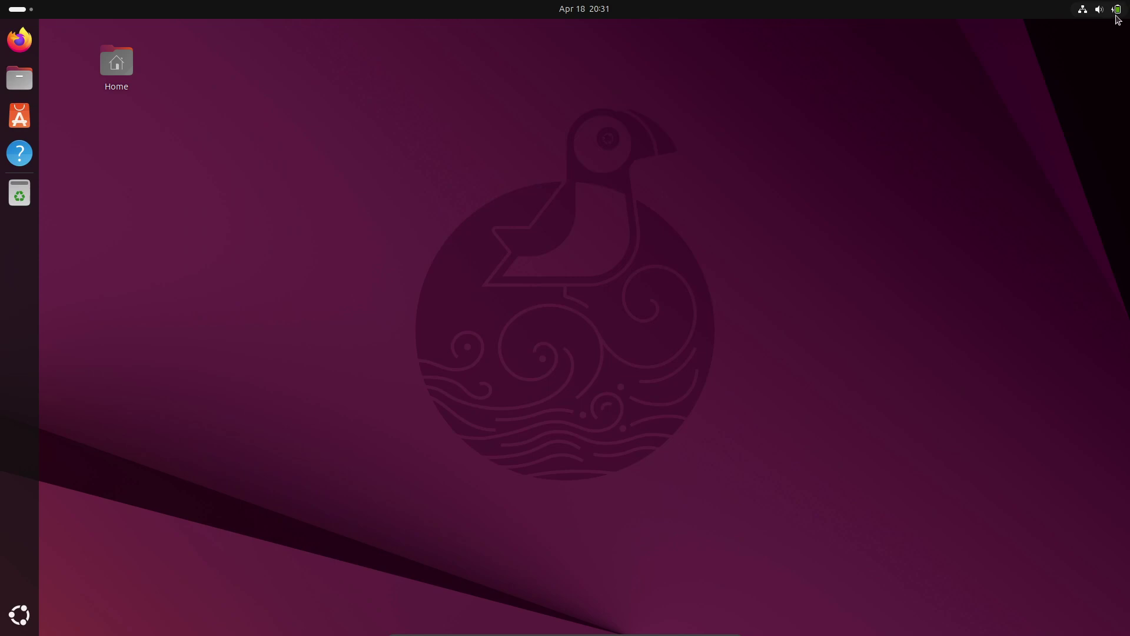
click(1112, 9)
click(1048, 45)
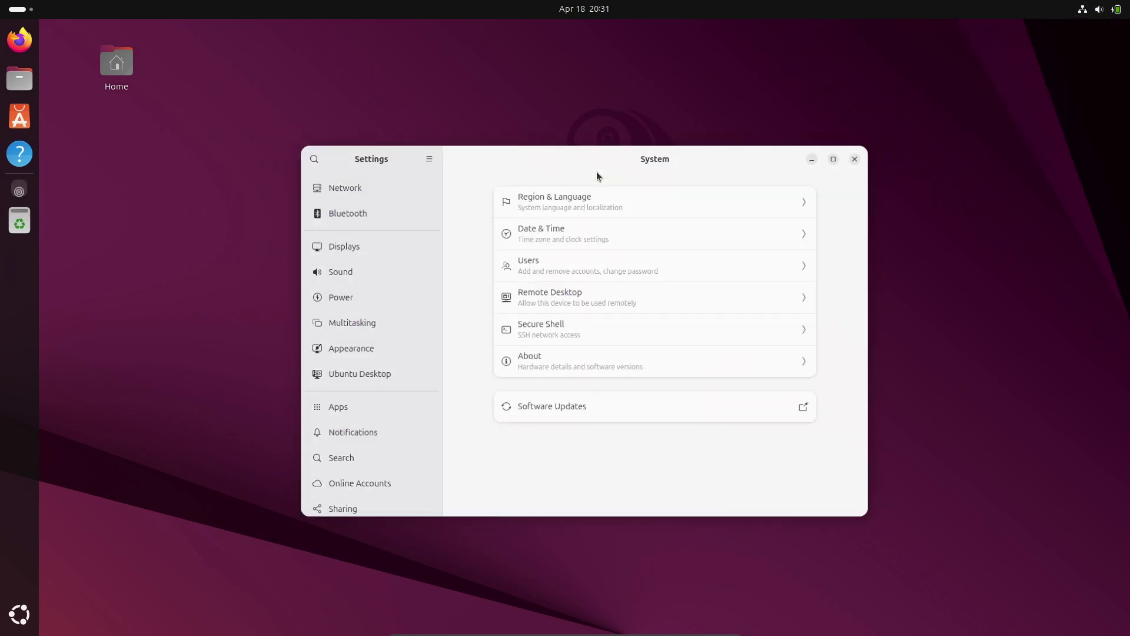
scroll(365, 240, up, 5)
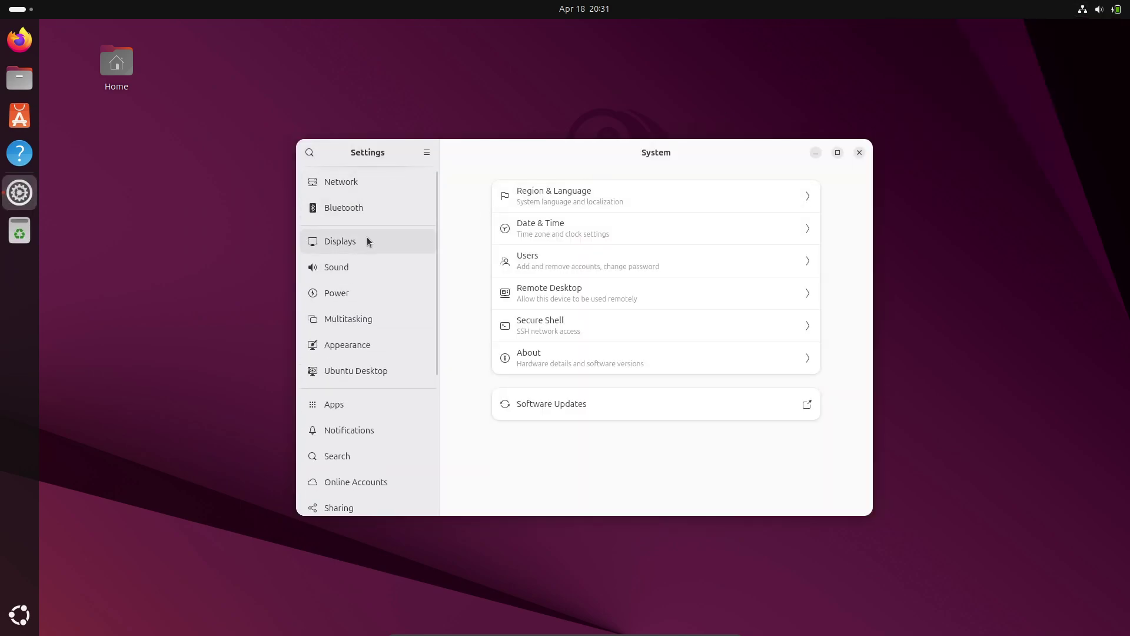
click(366, 239)
click(381, 182)
click(775, 359)
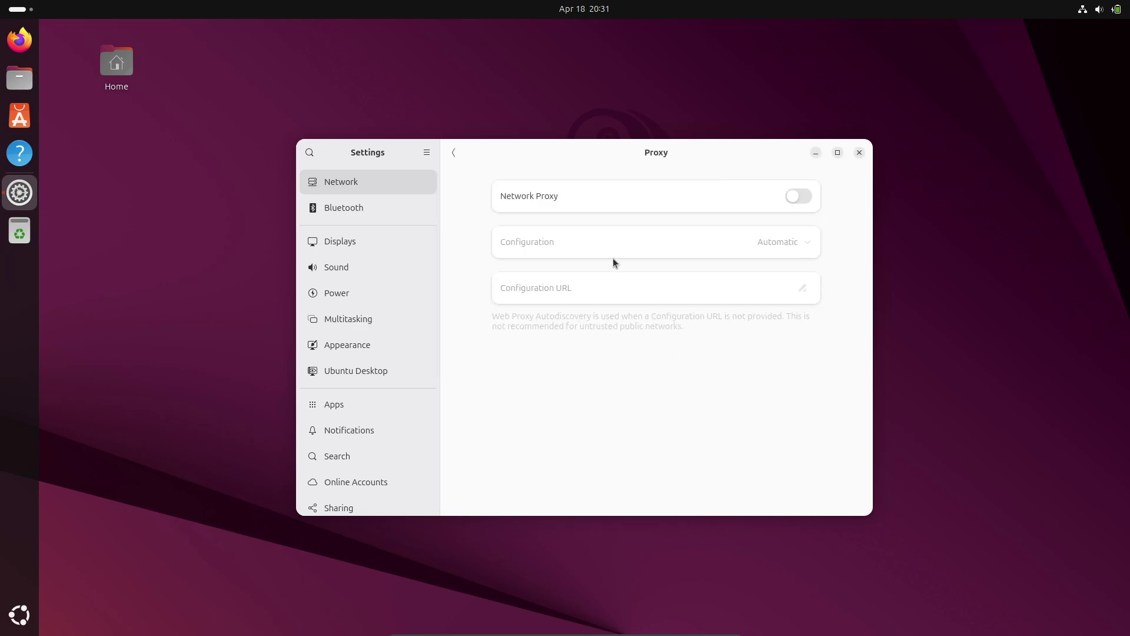
click(453, 152)
click(811, 190)
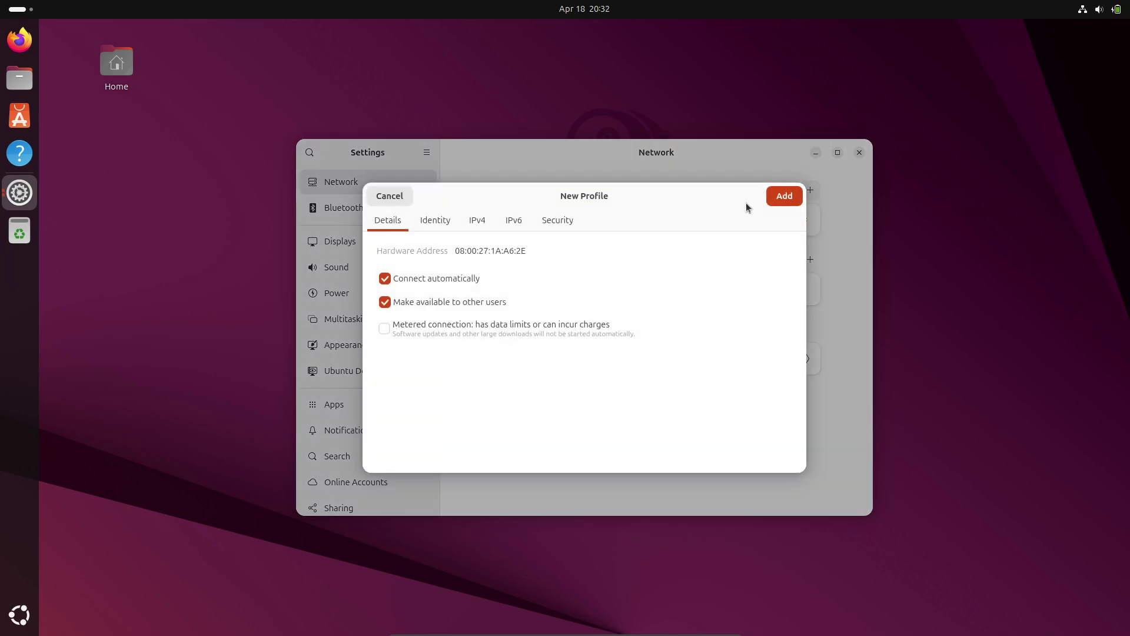
key(Escape)
click(802, 220)
click(476, 205)
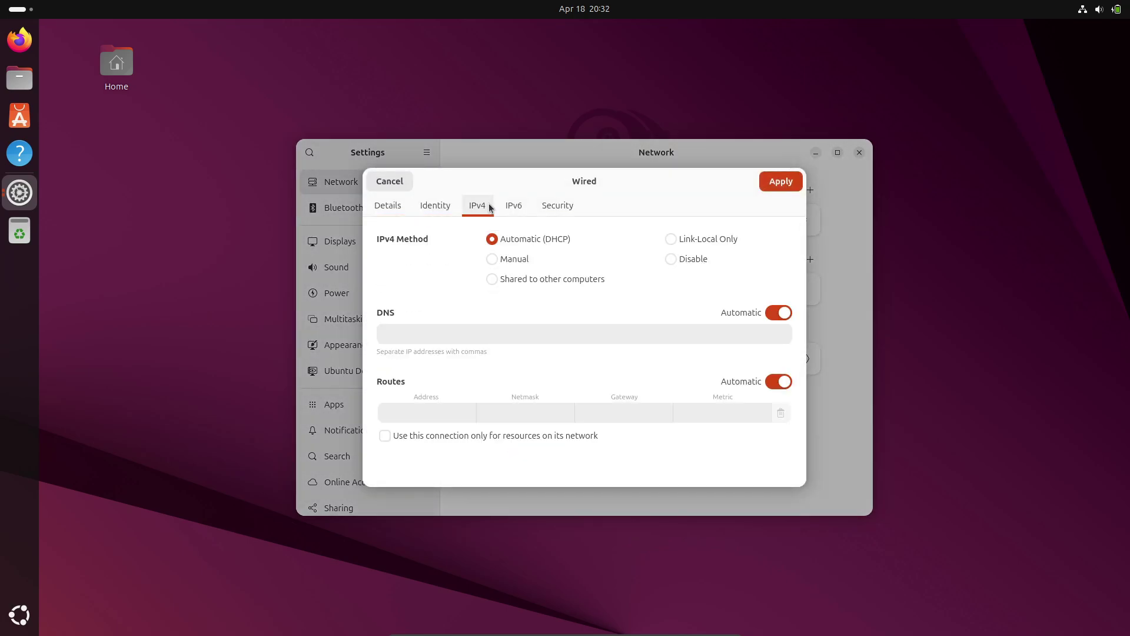
click(513, 206)
click(557, 205)
click(388, 205)
click(400, 182)
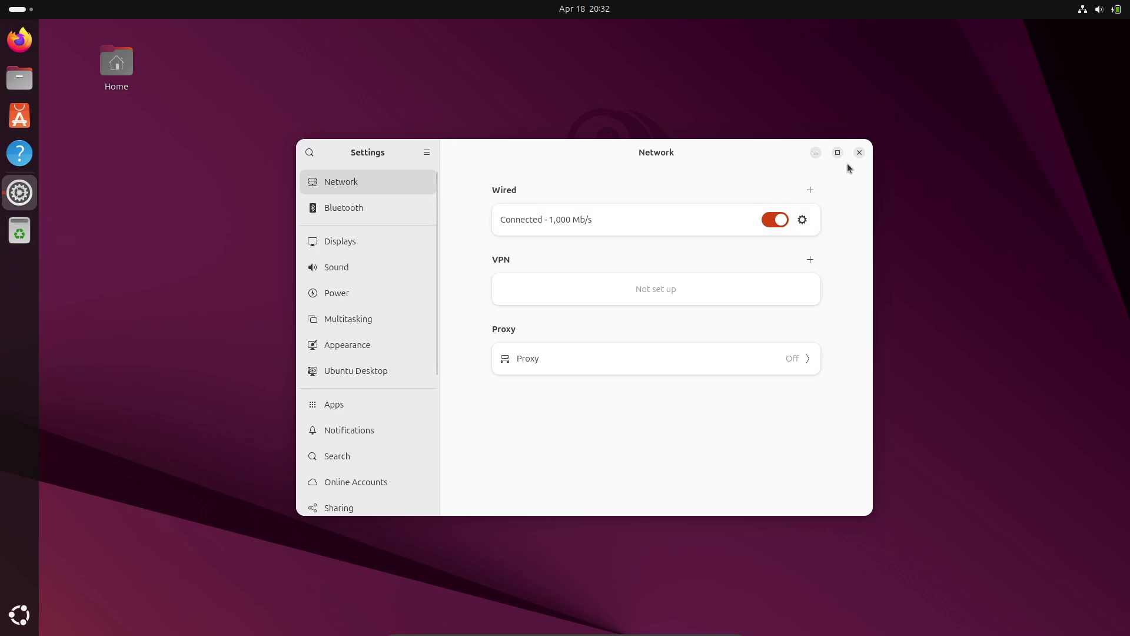
click(860, 152)
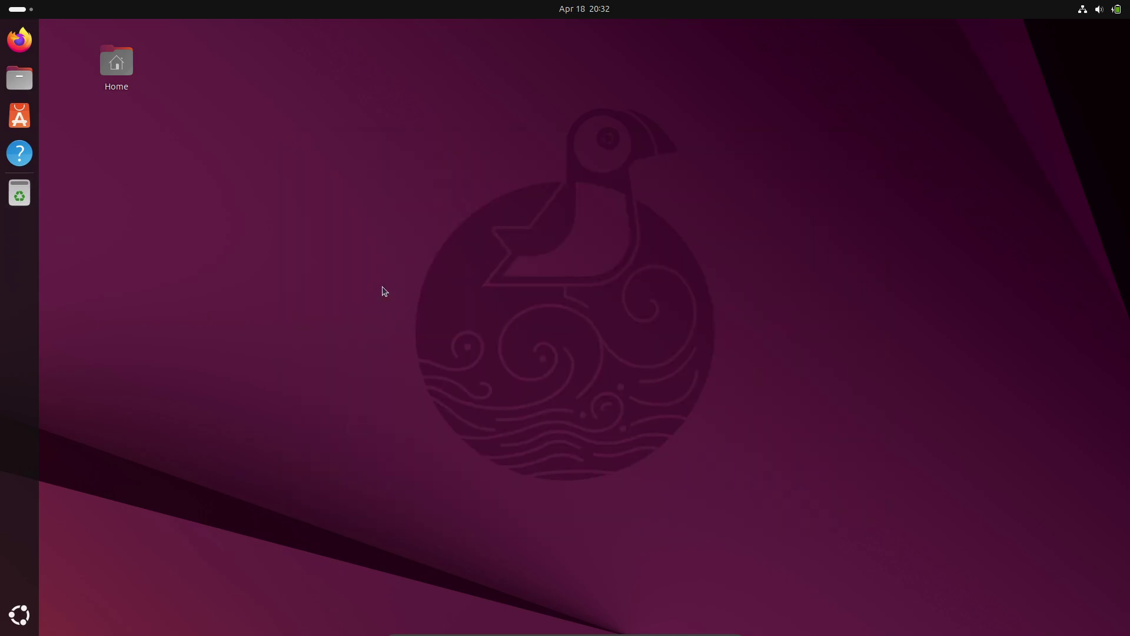
click(20, 615)
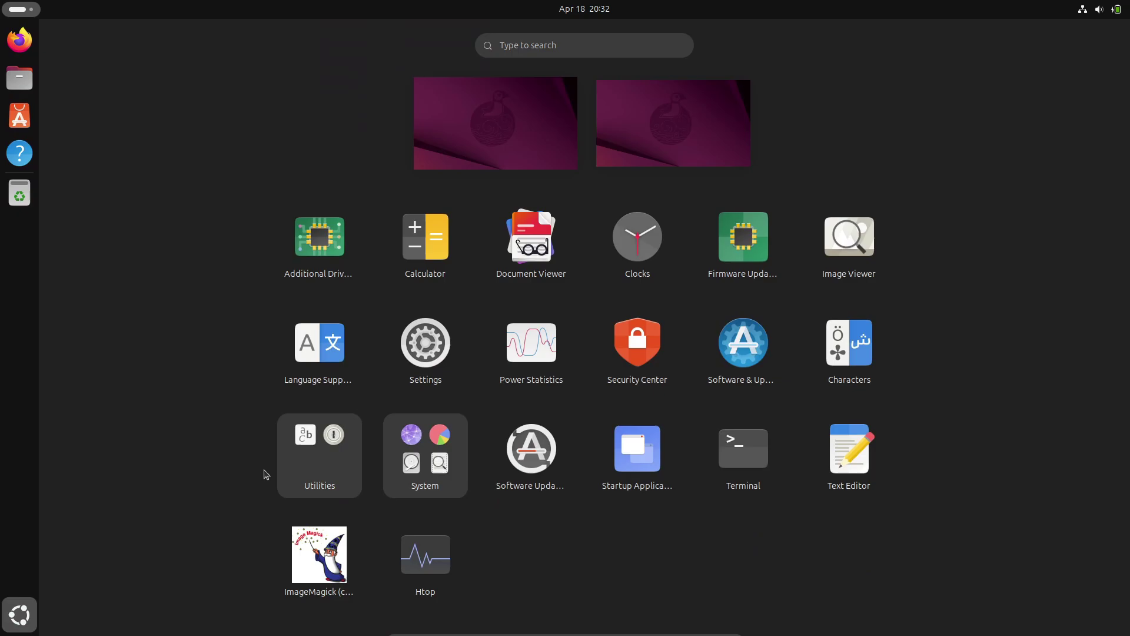
click(411, 303)
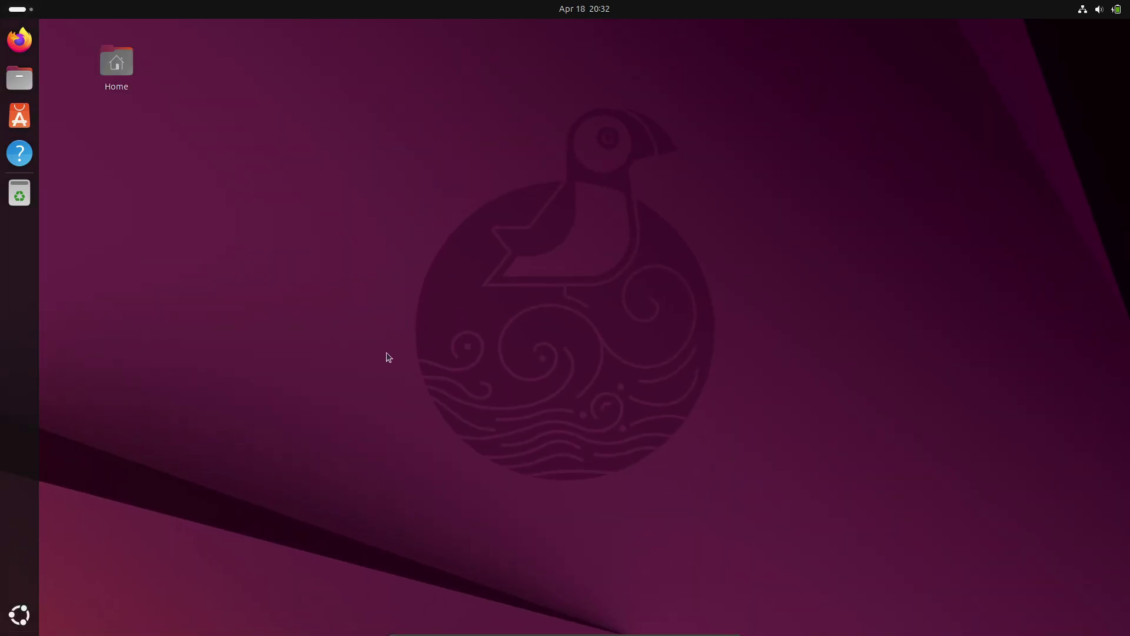
key(ctrl+alt+t)
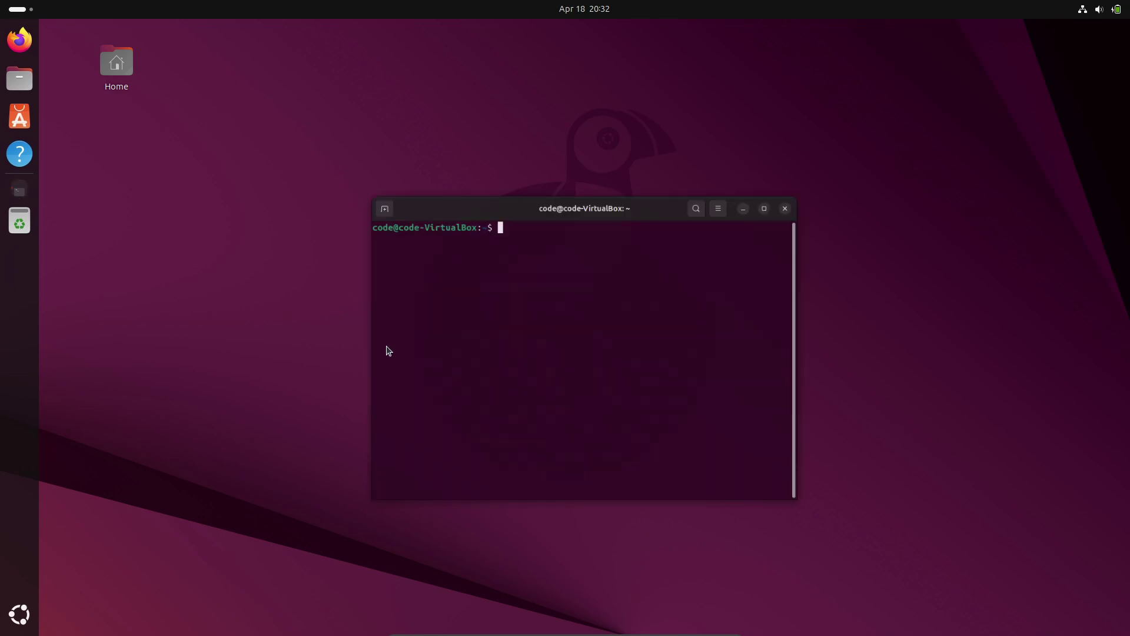
click(622, 140)
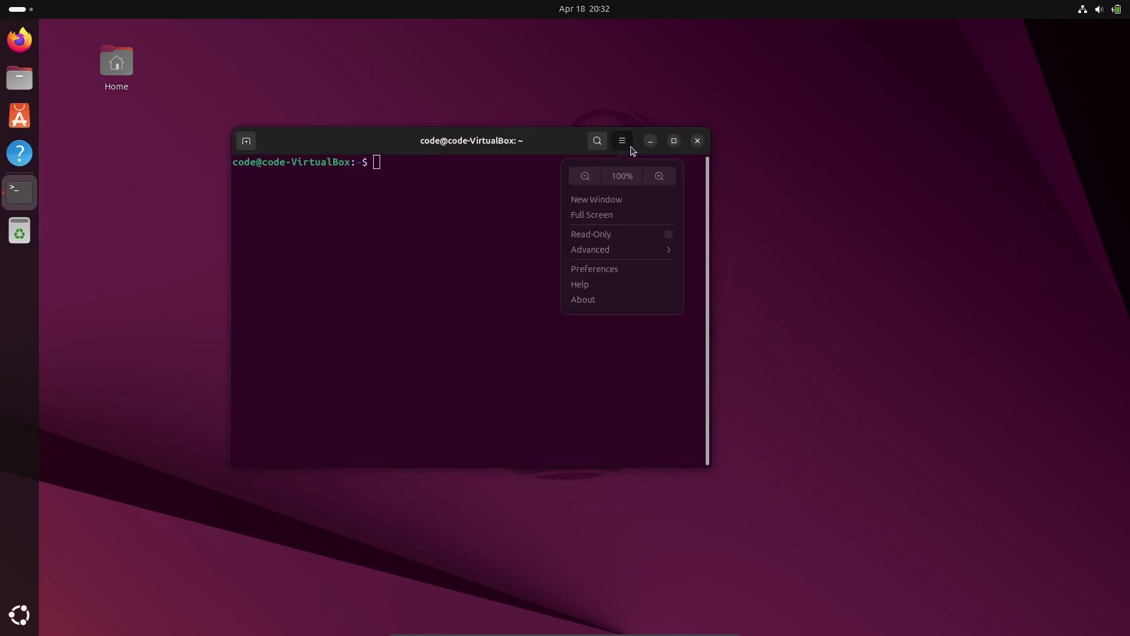
click(623, 307)
click(575, 218)
click(641, 227)
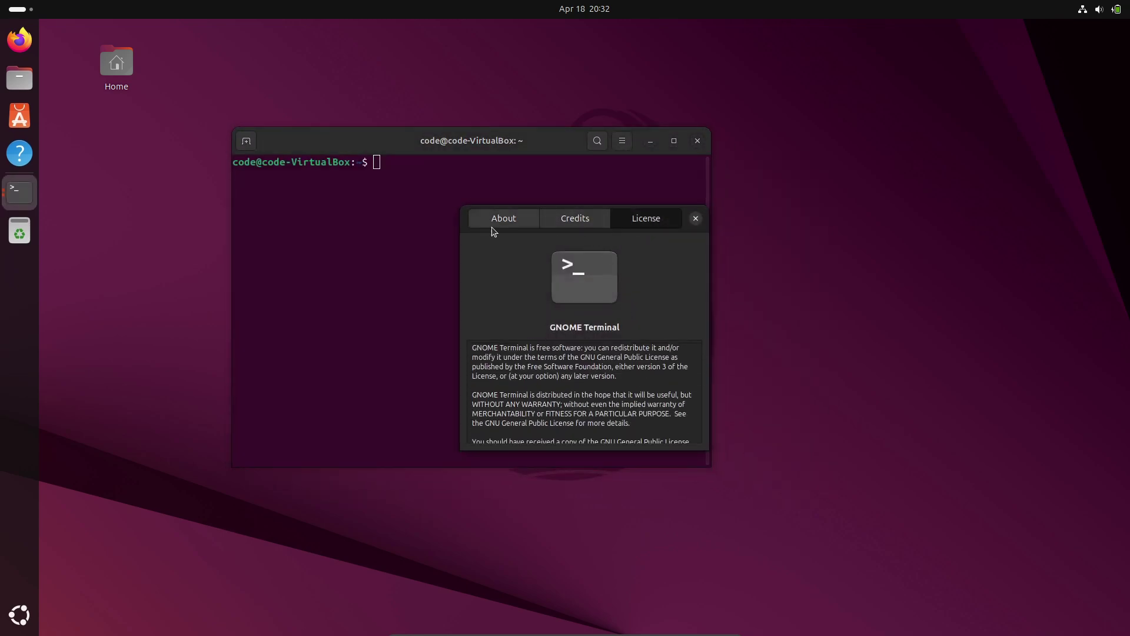
click(495, 224)
click(574, 220)
click(643, 220)
click(695, 218)
click(697, 141)
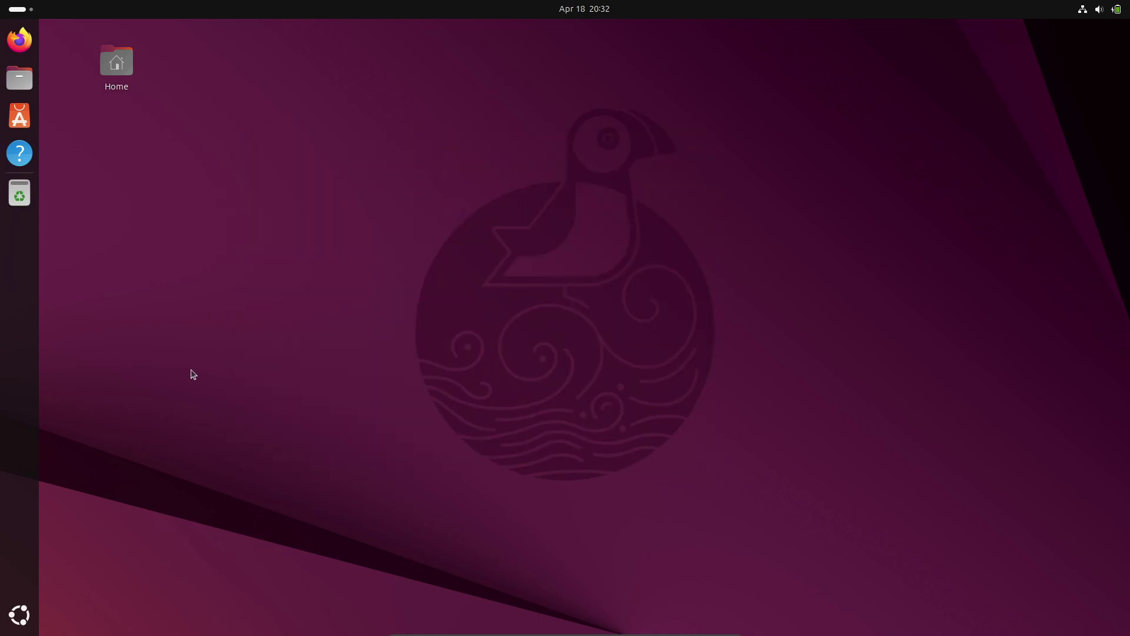
Step: Launch Security Center, switch on app permission prompting, authenticate with the account password, and close it
key(super+a)
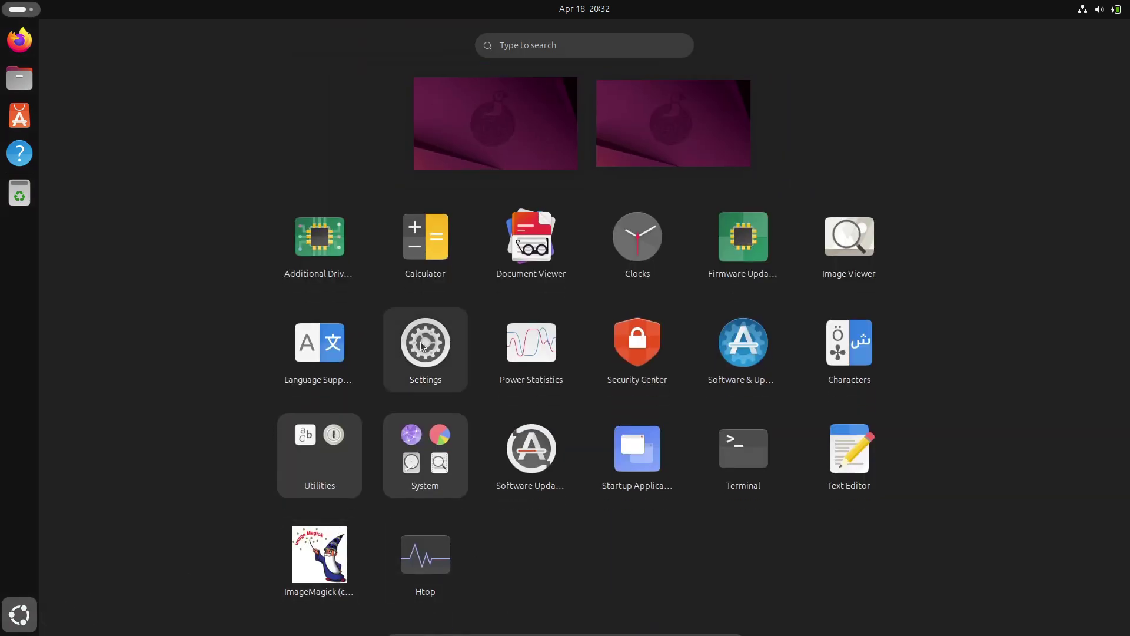
click(636, 364)
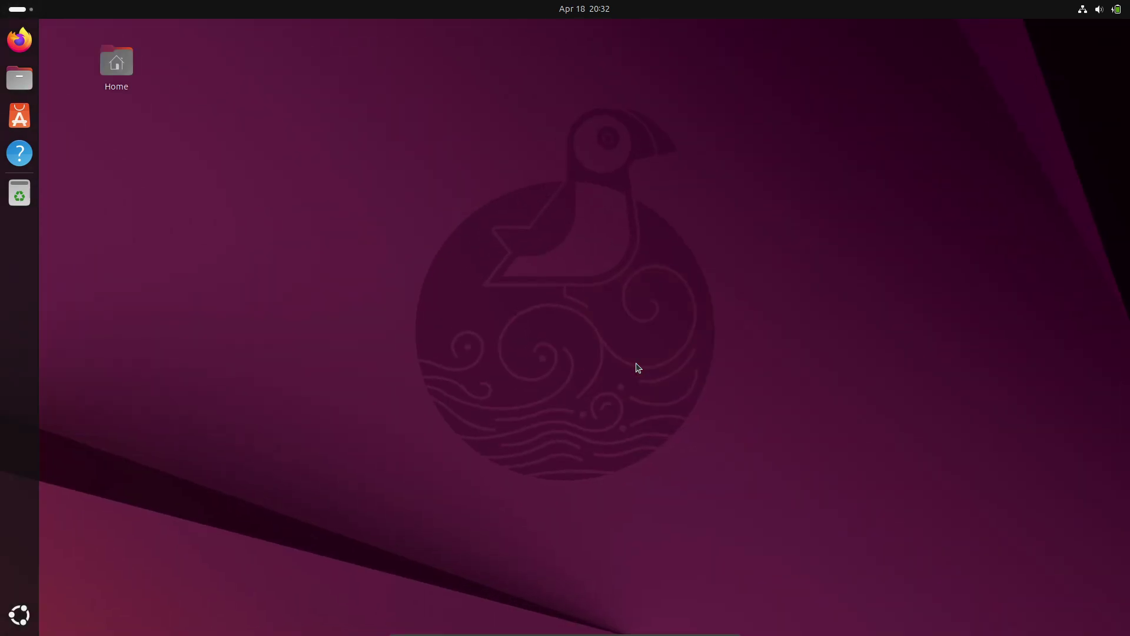
drag(552, 152, 276, 156)
click(514, 212)
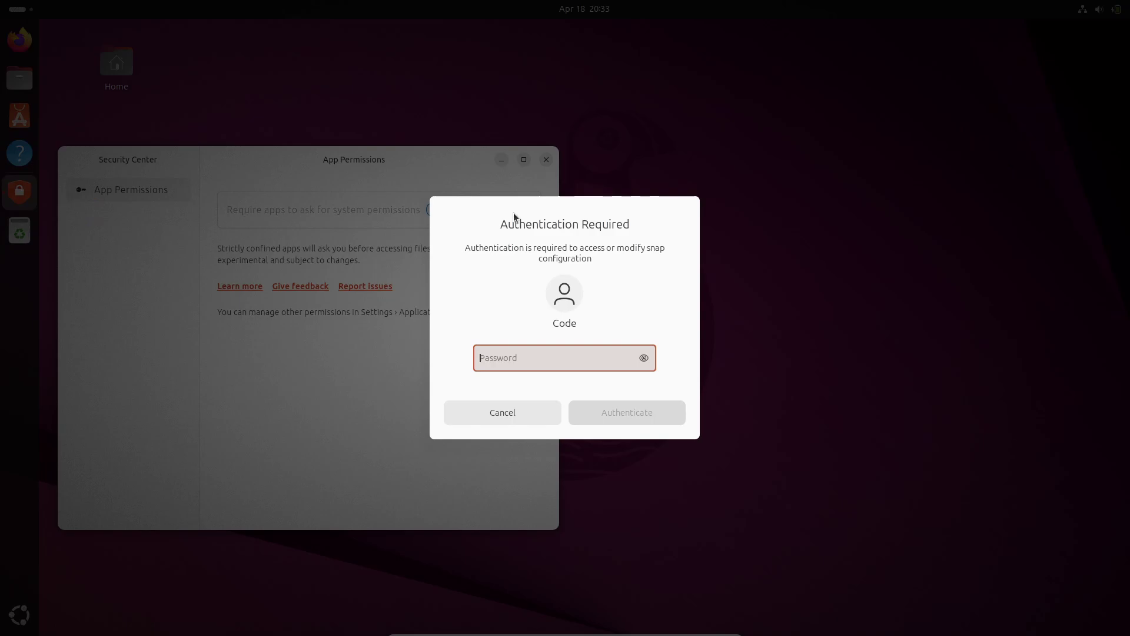
text(••)
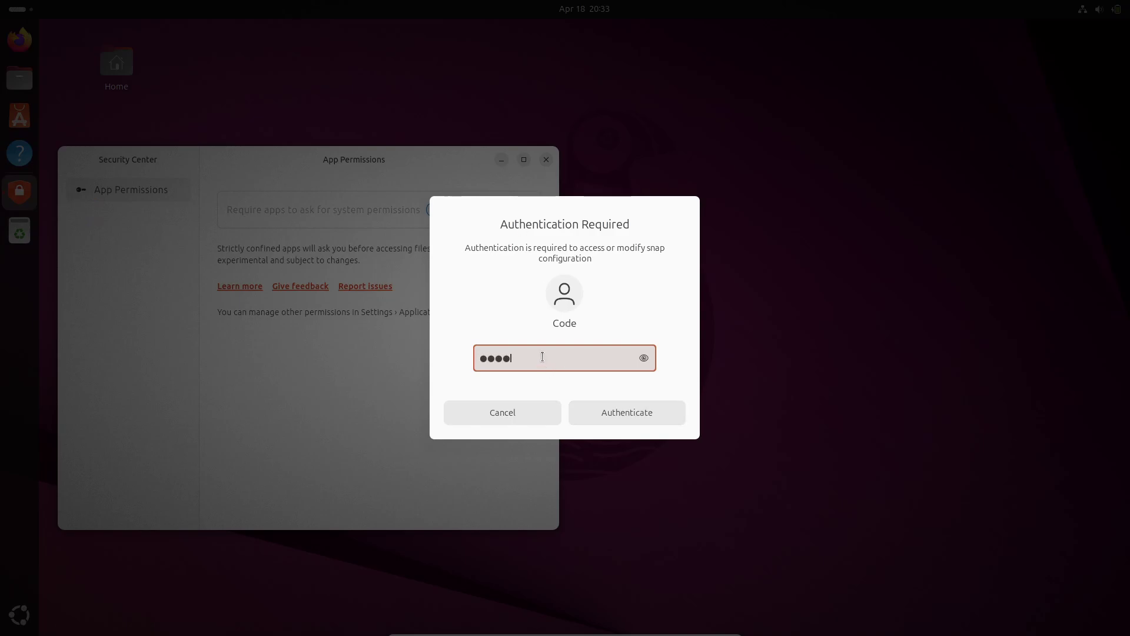
key(Return)
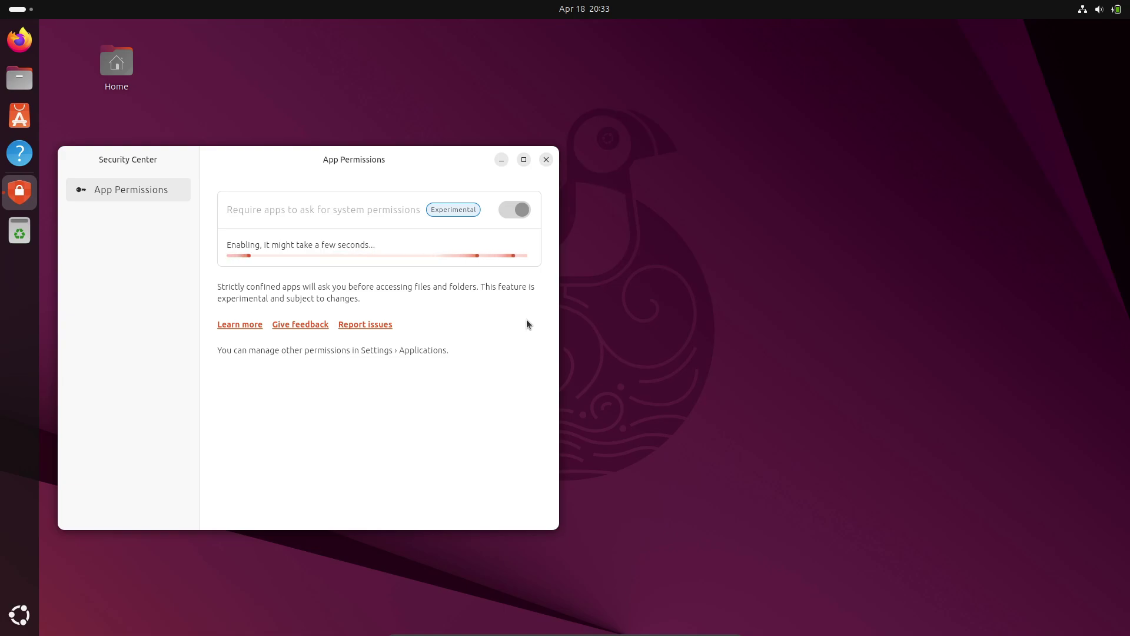
click(551, 163)
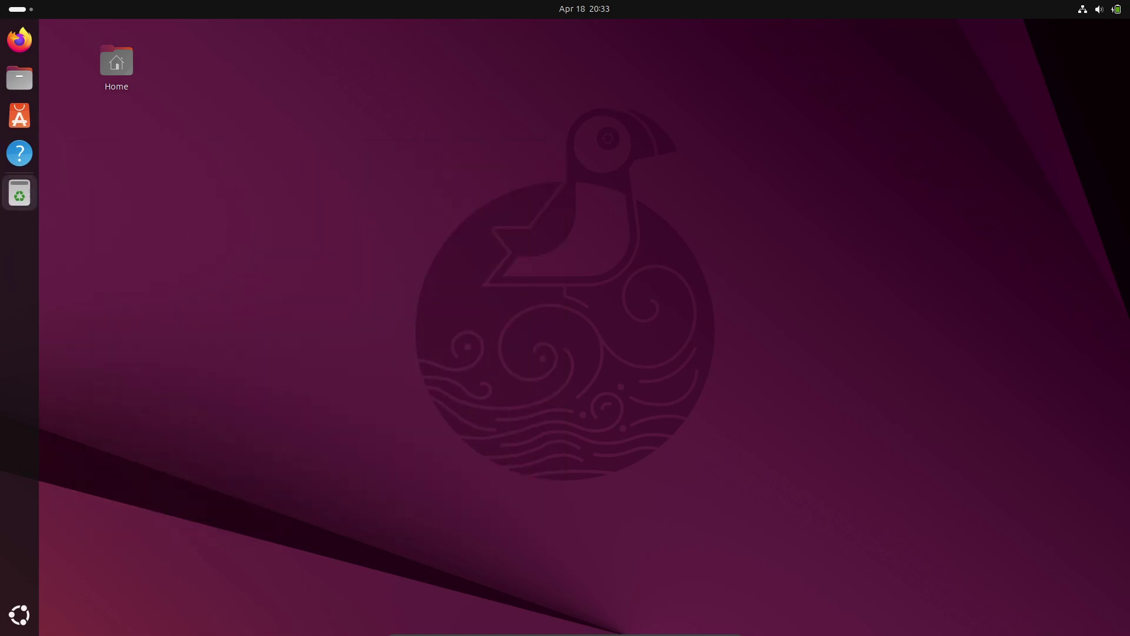
Step: Open Firmware Updater, which finds no devices, and close it
click(19, 614)
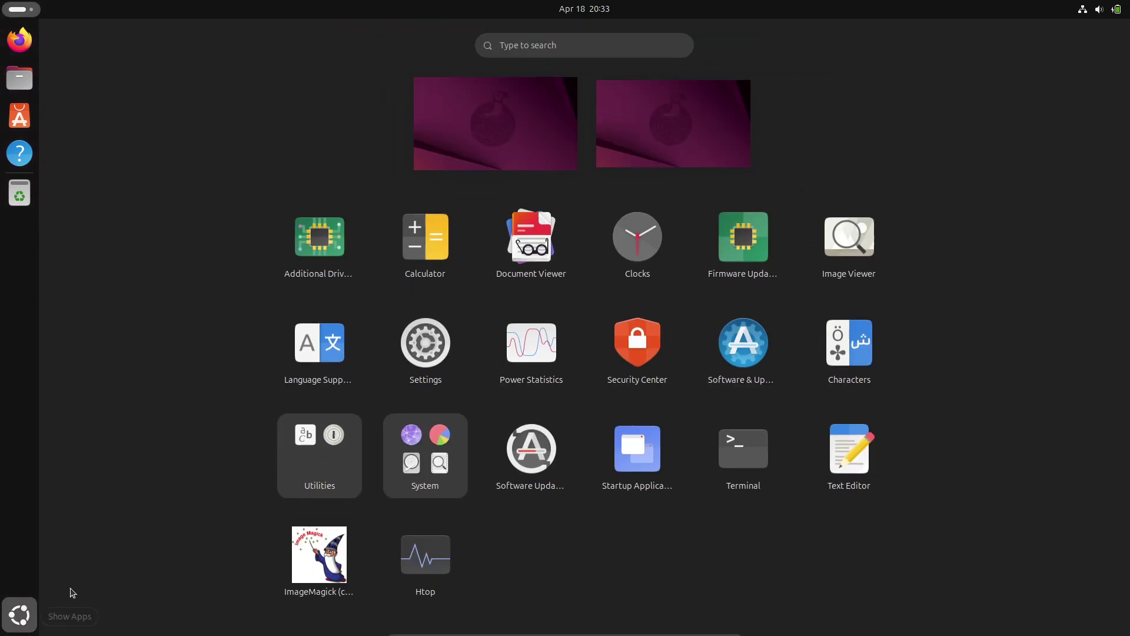
click(725, 265)
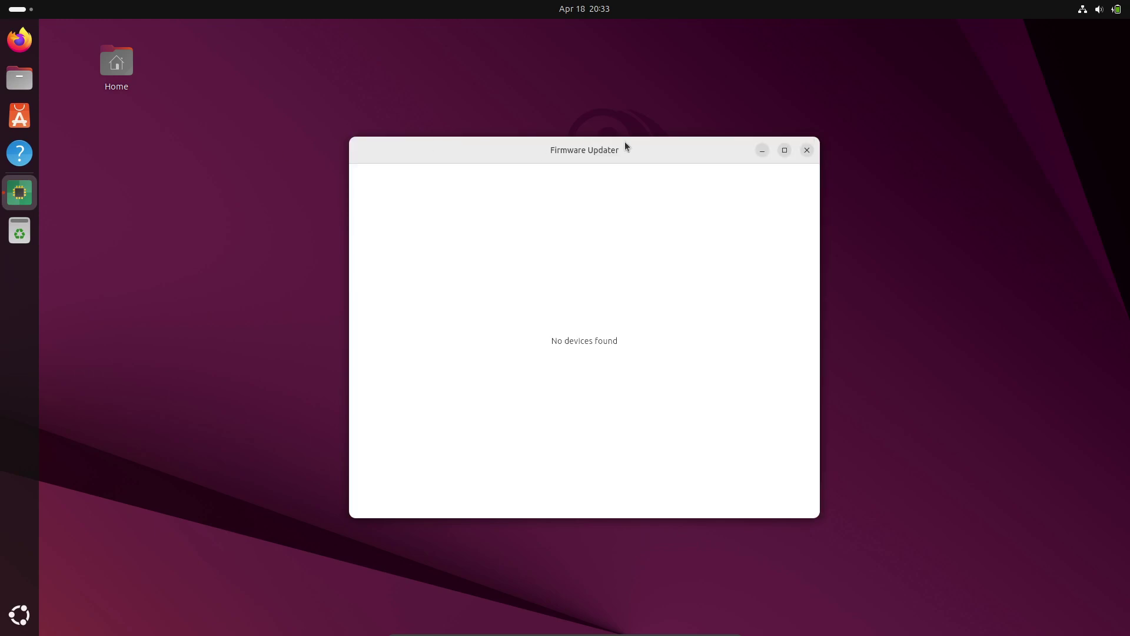
click(669, 152)
Step: Run Htop in a terminal (117 tasks), close it, and bring back the app grid
click(19, 615)
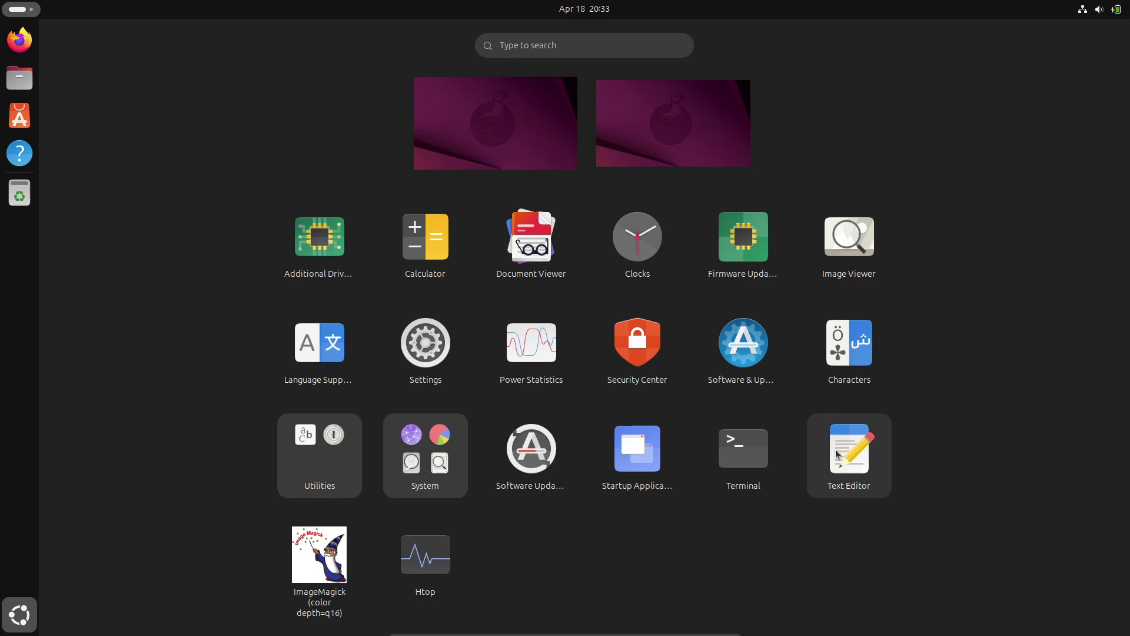
click(446, 551)
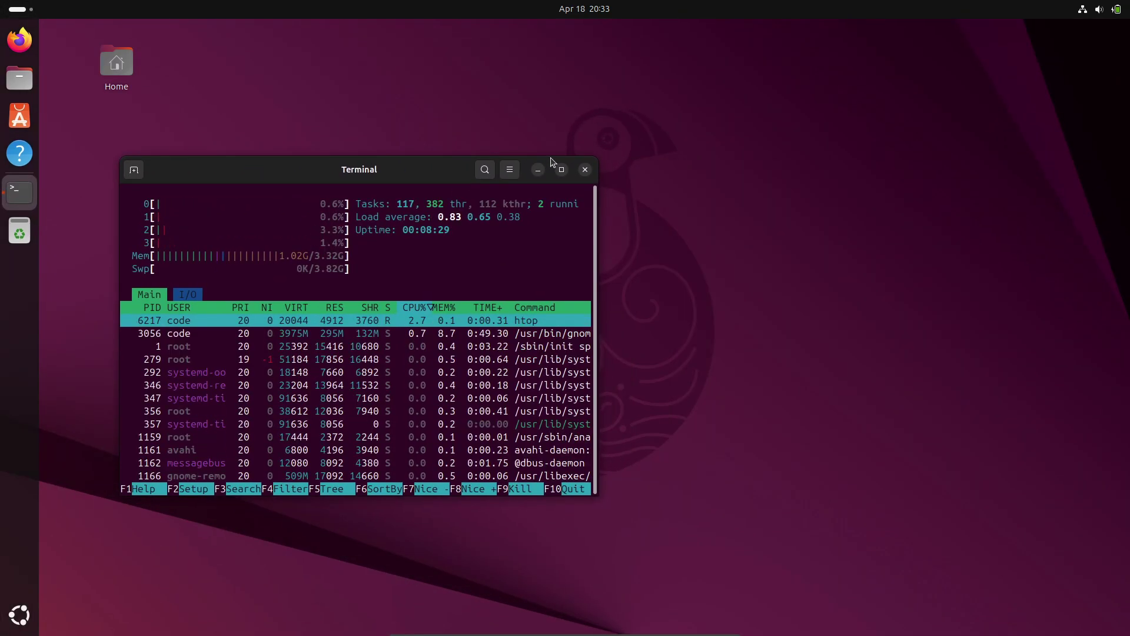
click(582, 173)
click(20, 614)
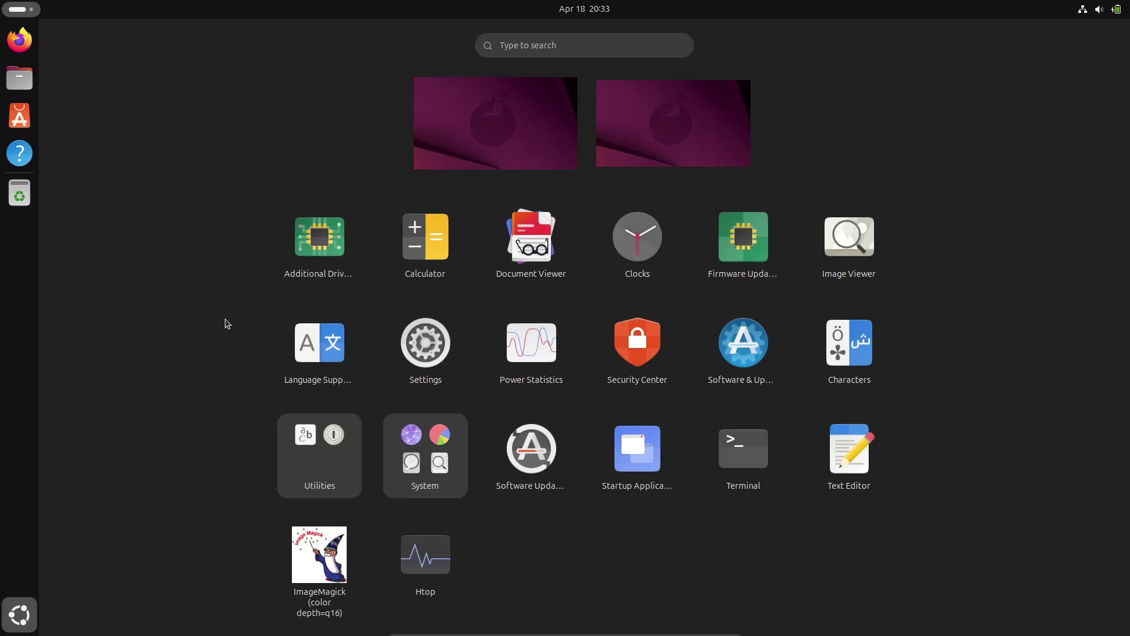
Step: Launch App Center and browse its Featured, Productivity and Development categories
click(20, 116)
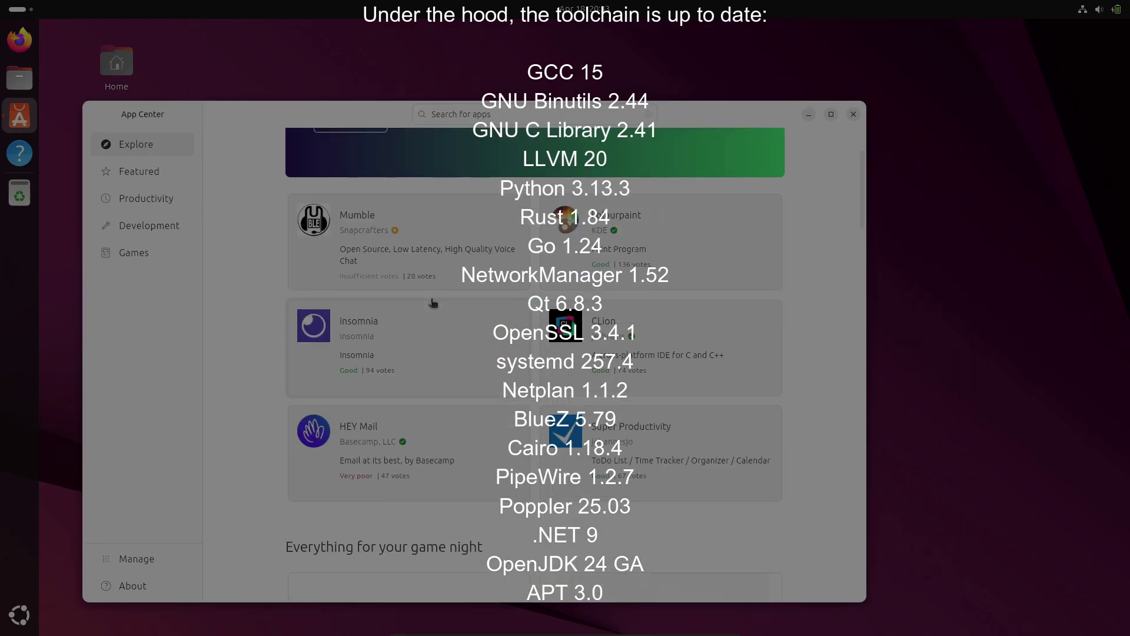
click(168, 181)
scroll(437, 359, down, 5)
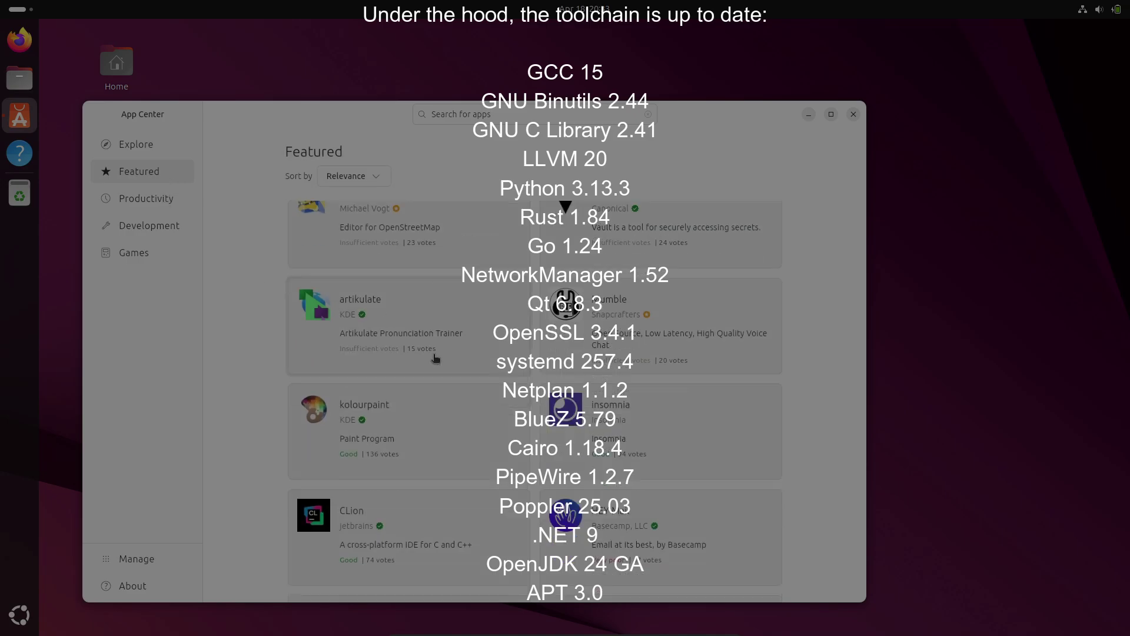
scroll(437, 359, up, 5)
click(170, 200)
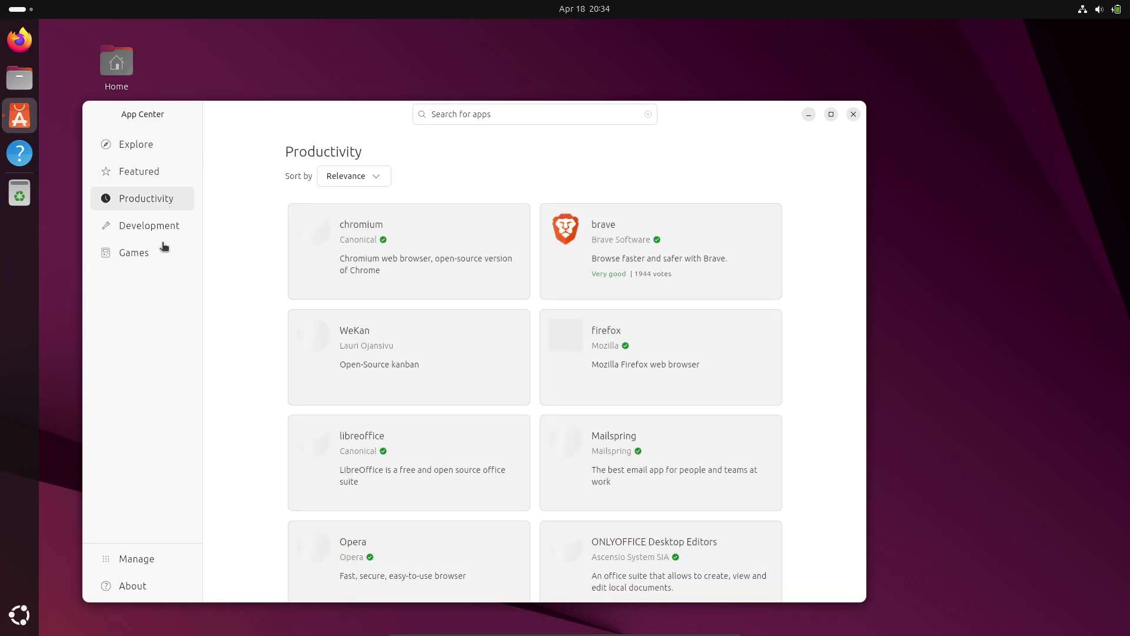
click(164, 230)
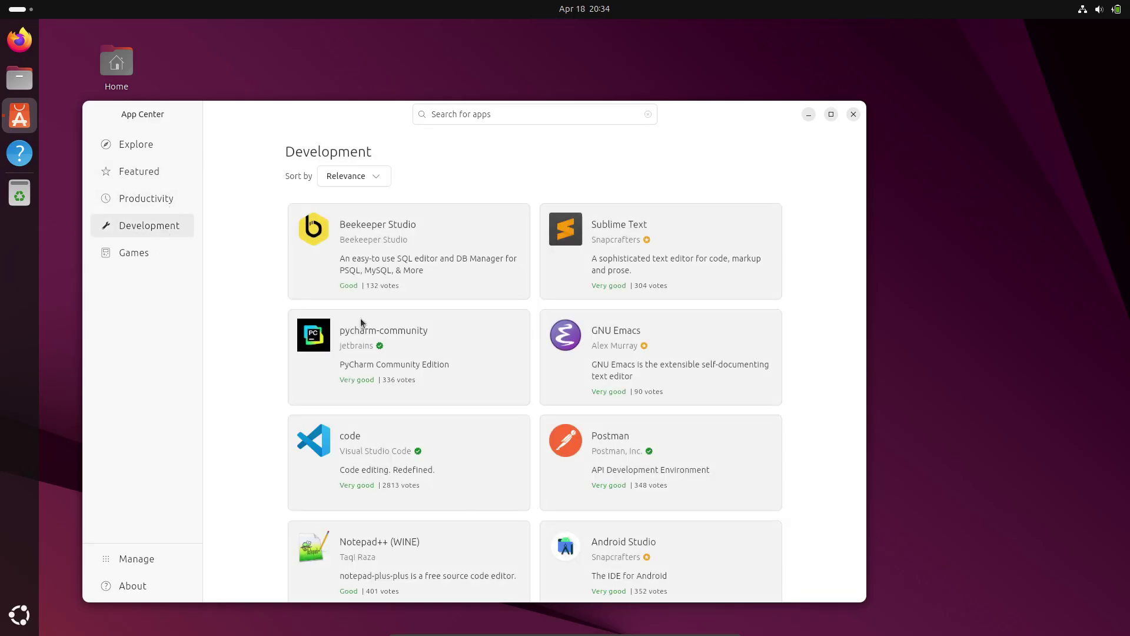
scroll(450, 336, down, 3)
scroll(449, 337, up, 3)
Step: View Sublime Text's details and release channels, check App Center's About page (1.0.0), then close it
click(716, 273)
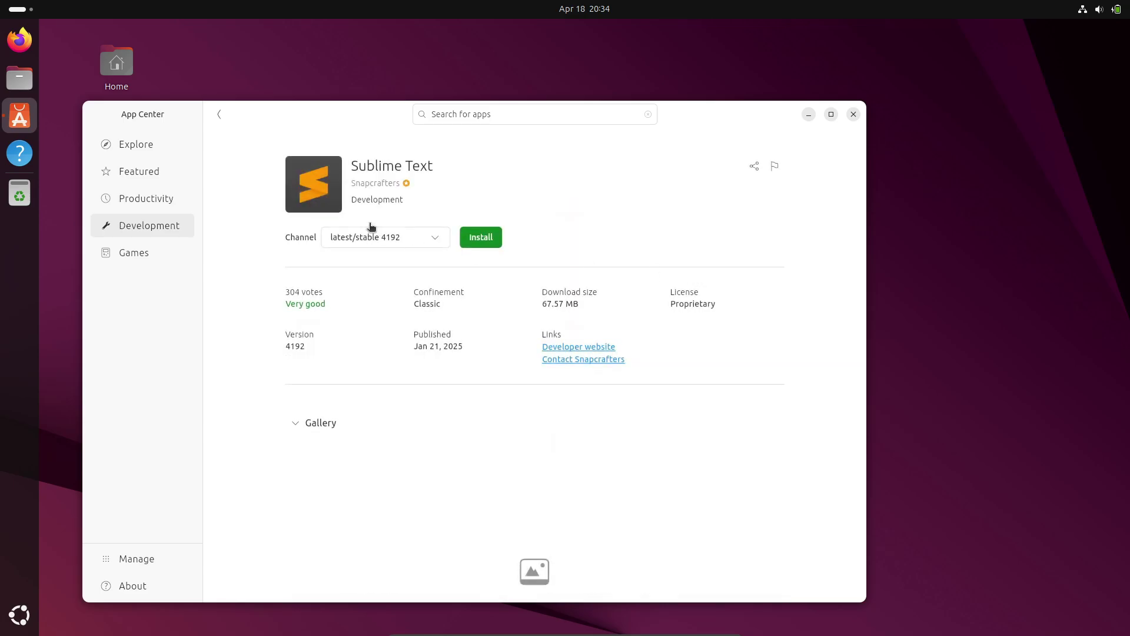
click(400, 239)
click(221, 115)
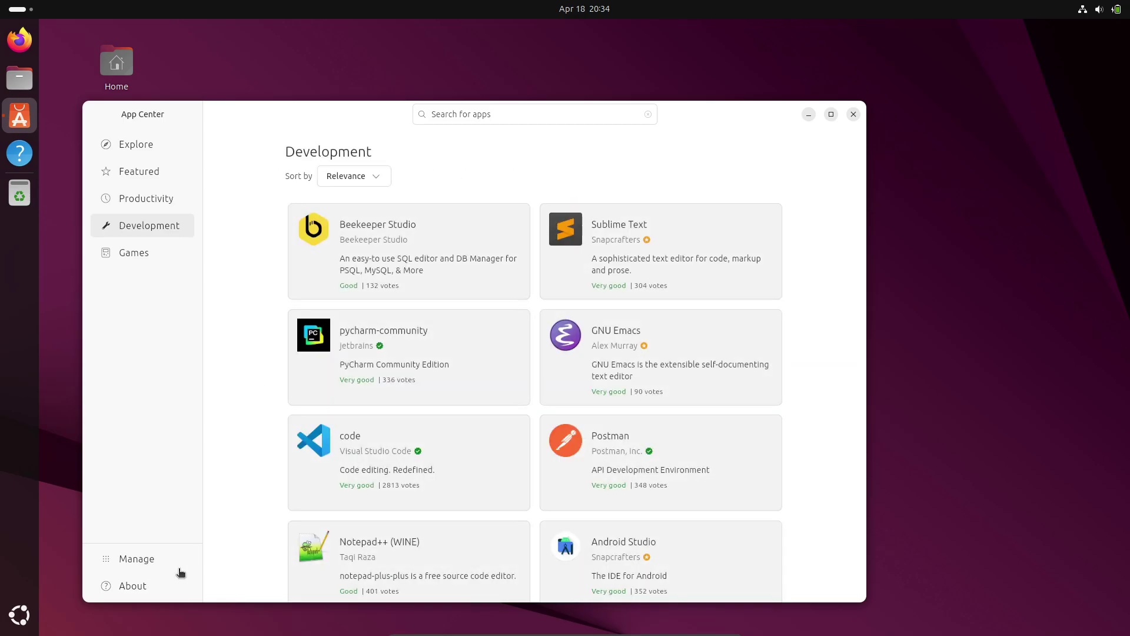
click(167, 588)
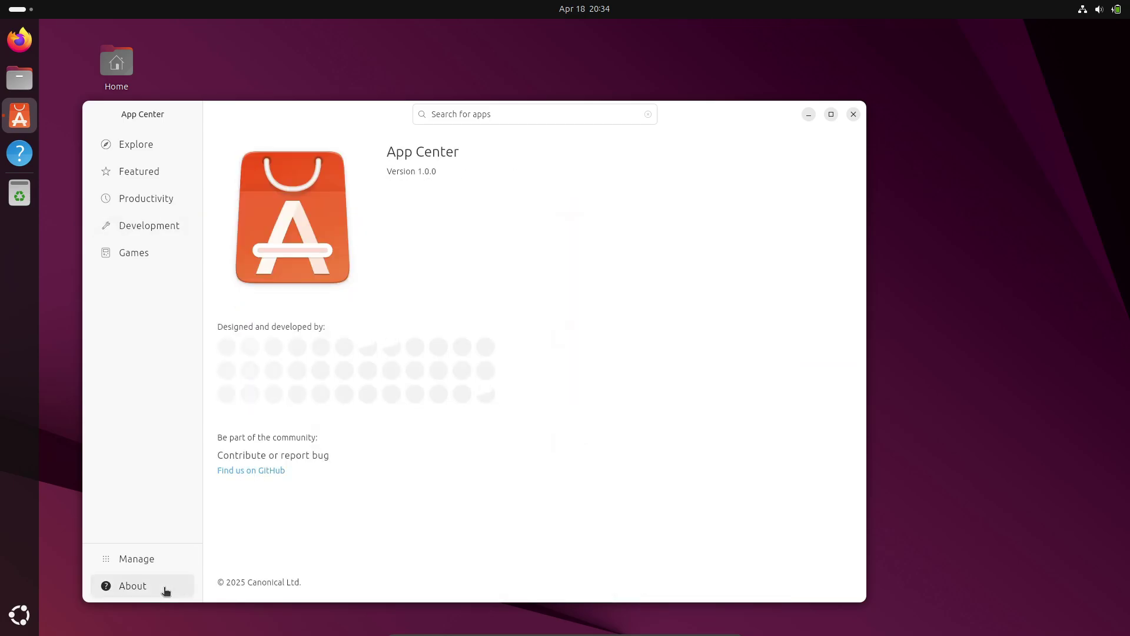
click(854, 116)
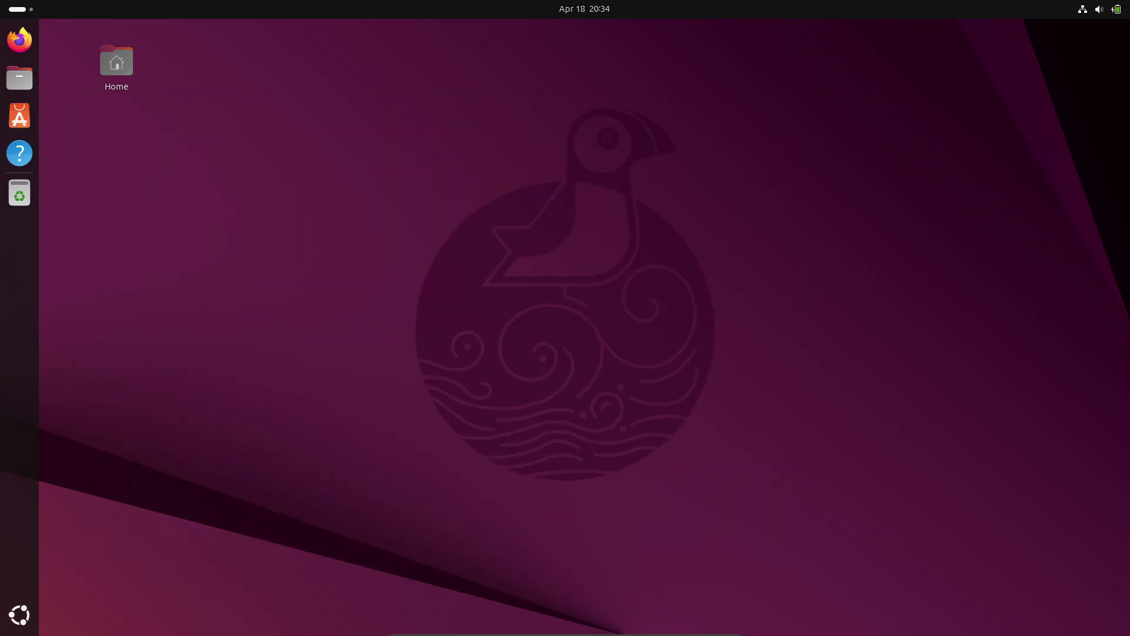
Step: Start Firefox, briefly opening and closing the Home folder in Files
click(19, 614)
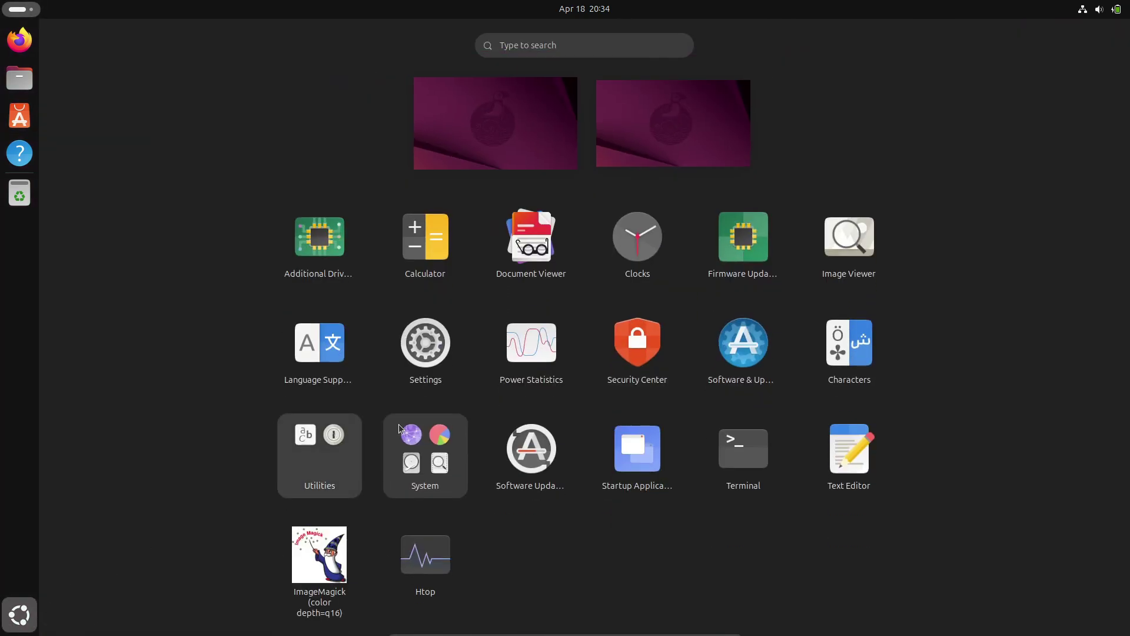
click(282, 142)
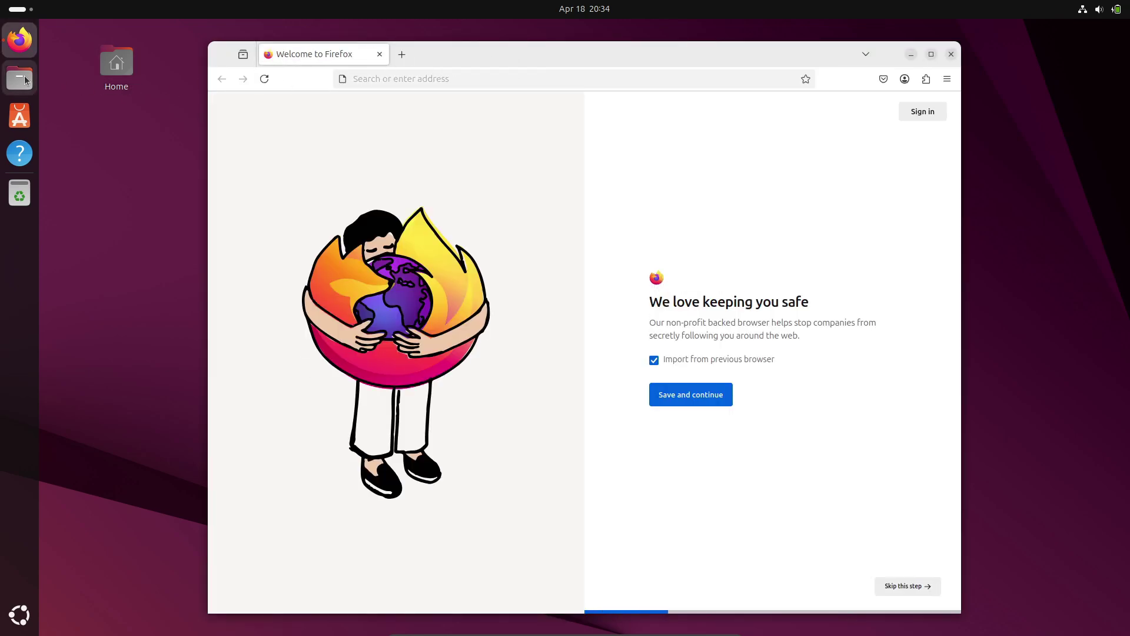
click(19, 77)
click(833, 179)
Step: Search 'ubuntu flavours', open the ubuntu.com flavours page and accept its cookies
click(490, 82)
text(ubuntu)
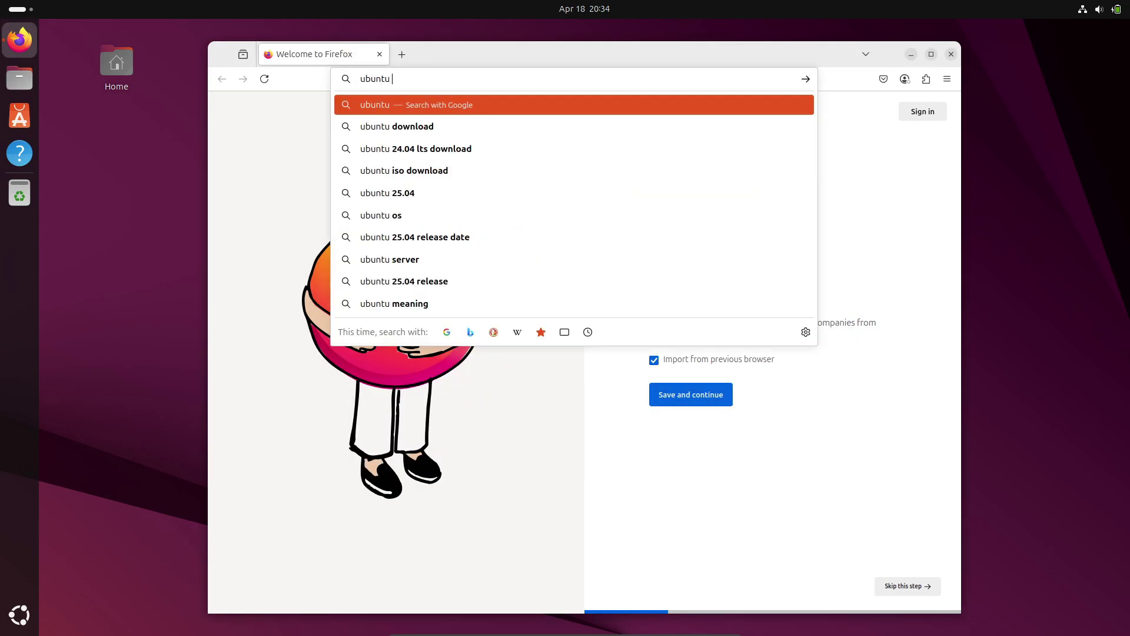
text( flavours)
key(Return)
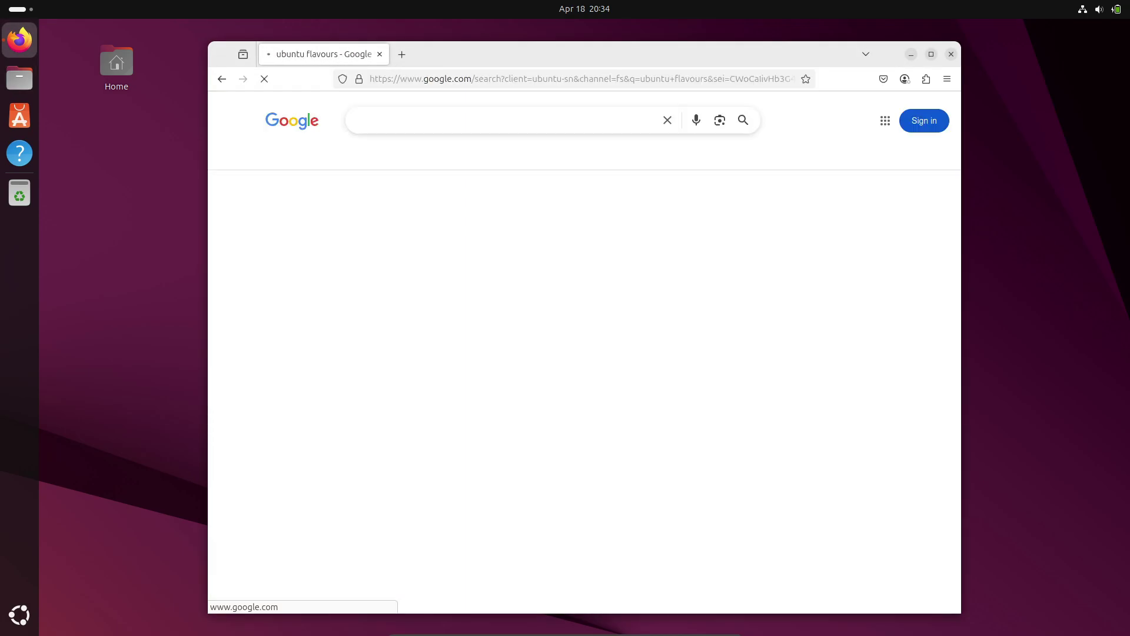
click(391, 222)
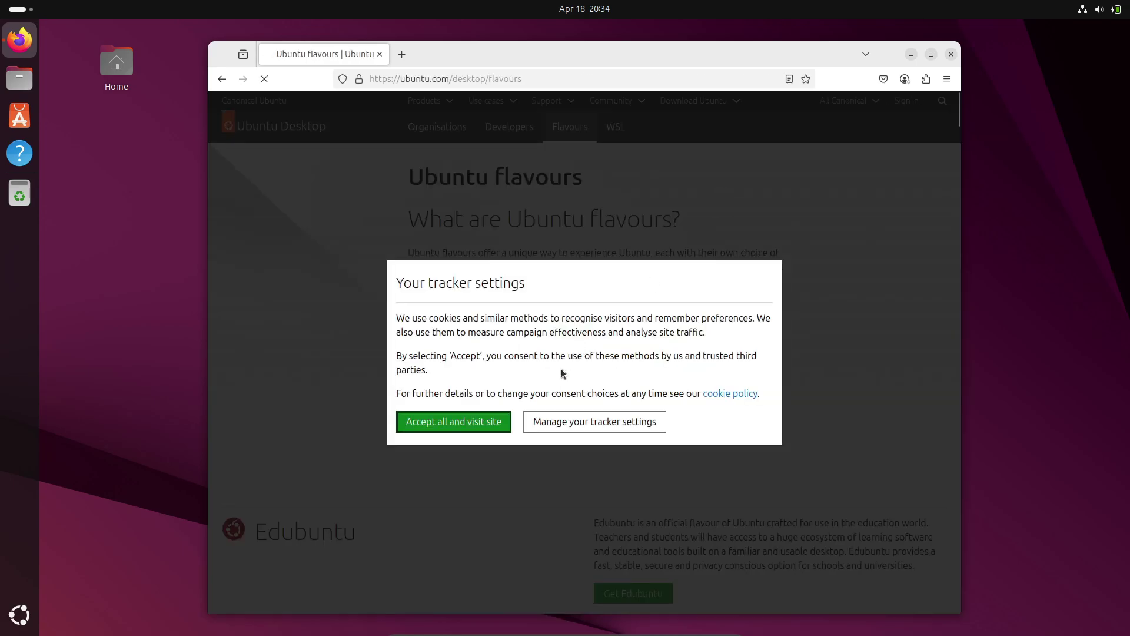
click(451, 421)
Step: Scroll through the flavour listings from Edubuntu down to the blog news
scroll(559, 229, down, 10)
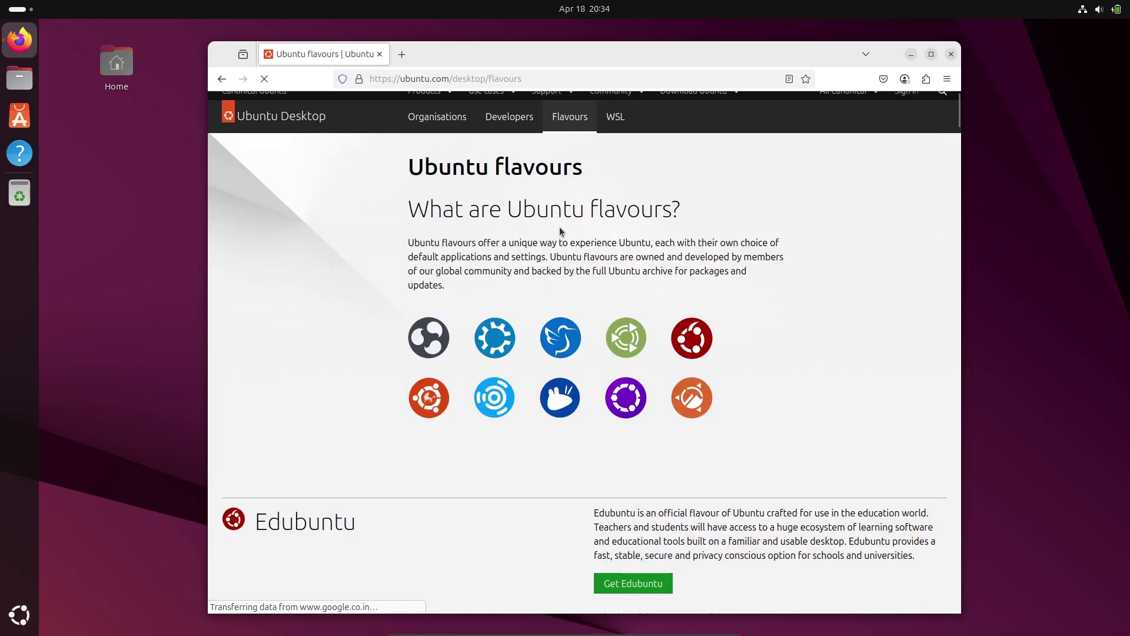
scroll(560, 227, down, 4)
scroll(560, 227, up, 6)
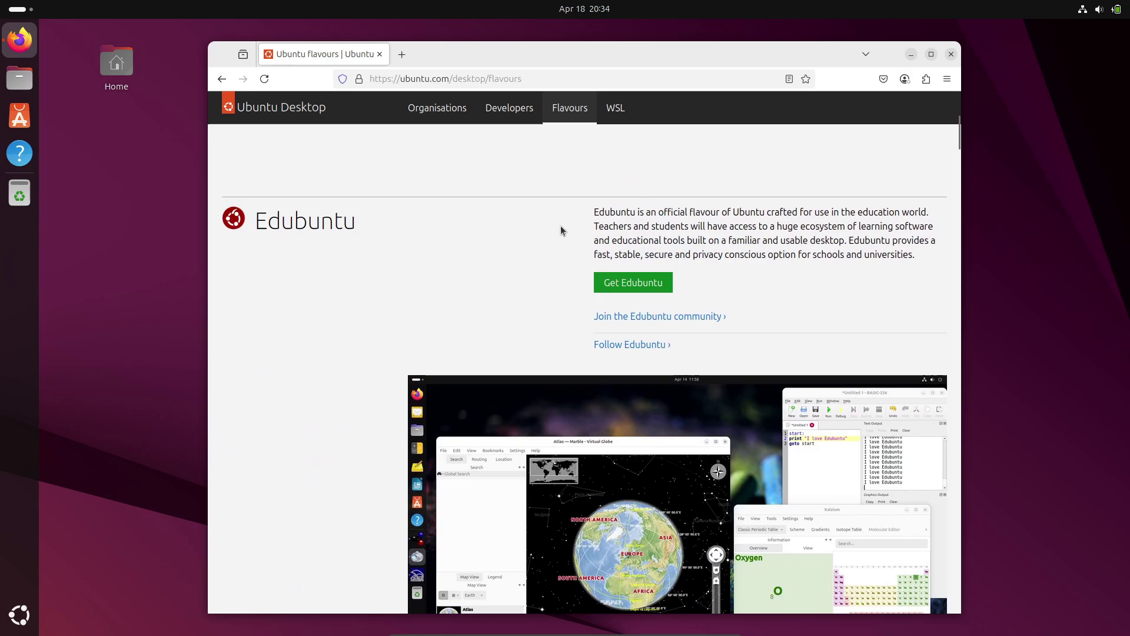
scroll(560, 226, down, 3)
scroll(564, 230, down, 20)
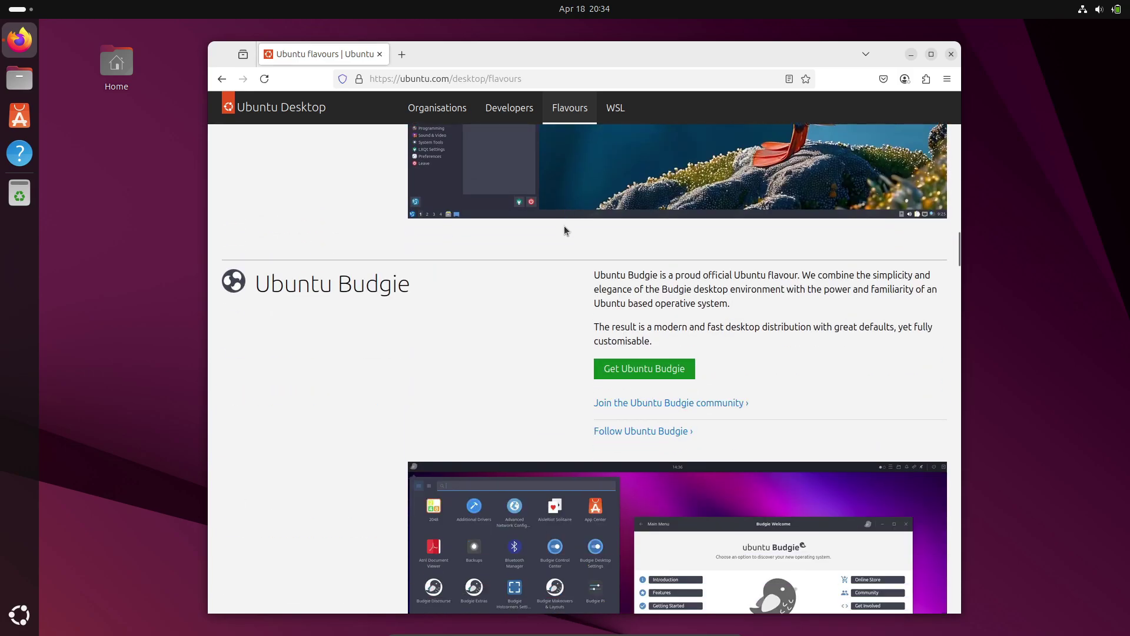
scroll(564, 230, down, 20)
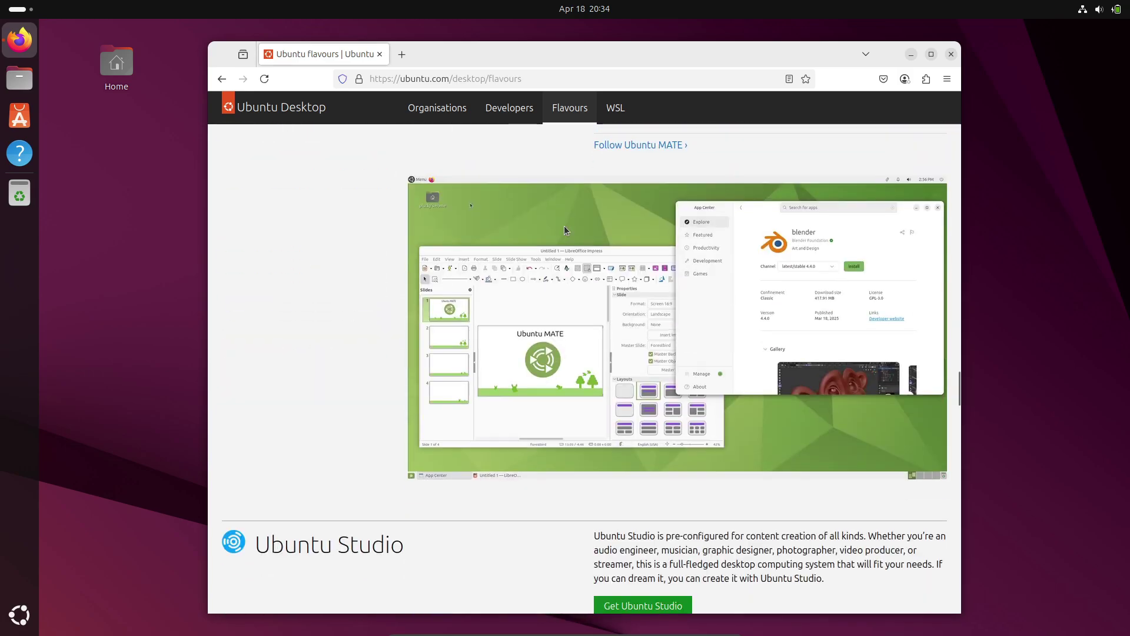
scroll(564, 227, down, 10)
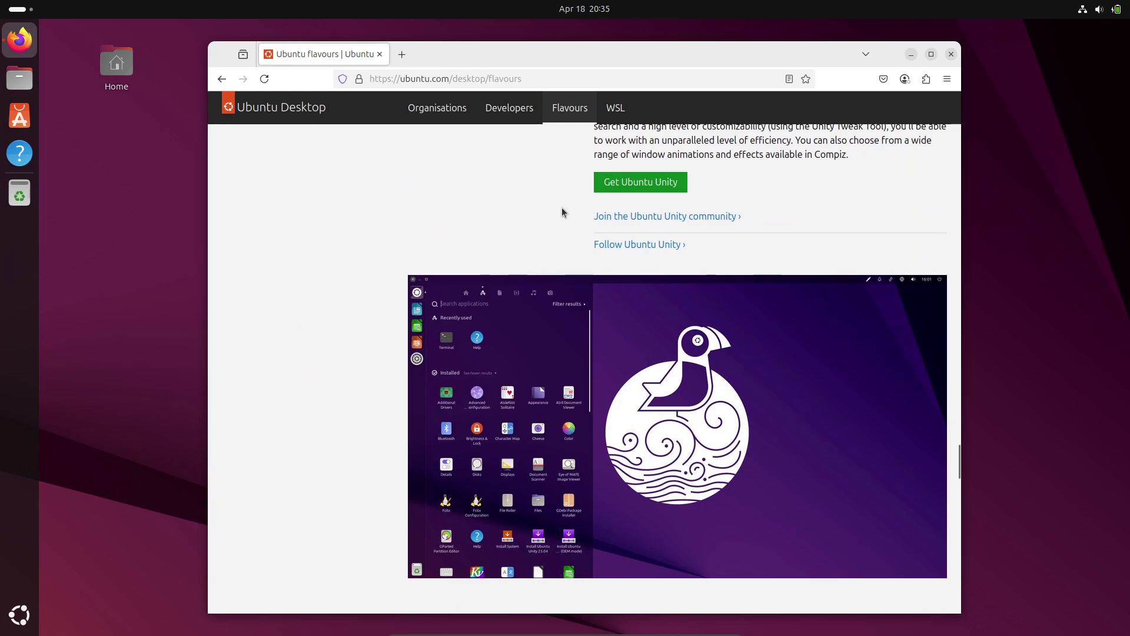
scroll(562, 209, down, 2)
scroll(562, 209, down, 15)
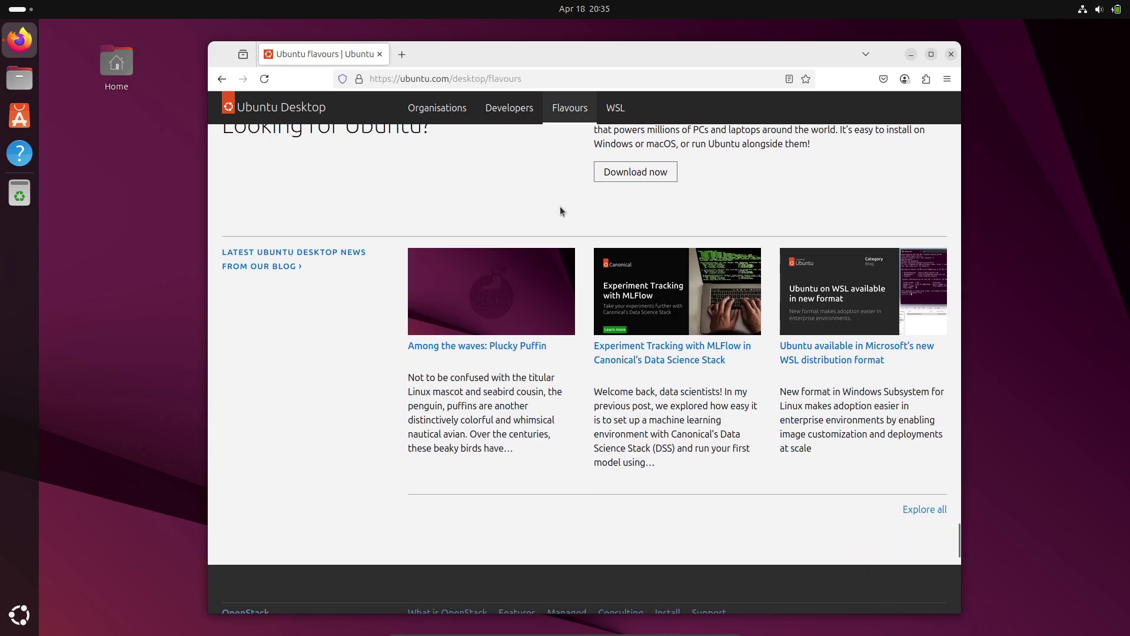
scroll(560, 208, up, 20)
scroll(560, 211, up, 20)
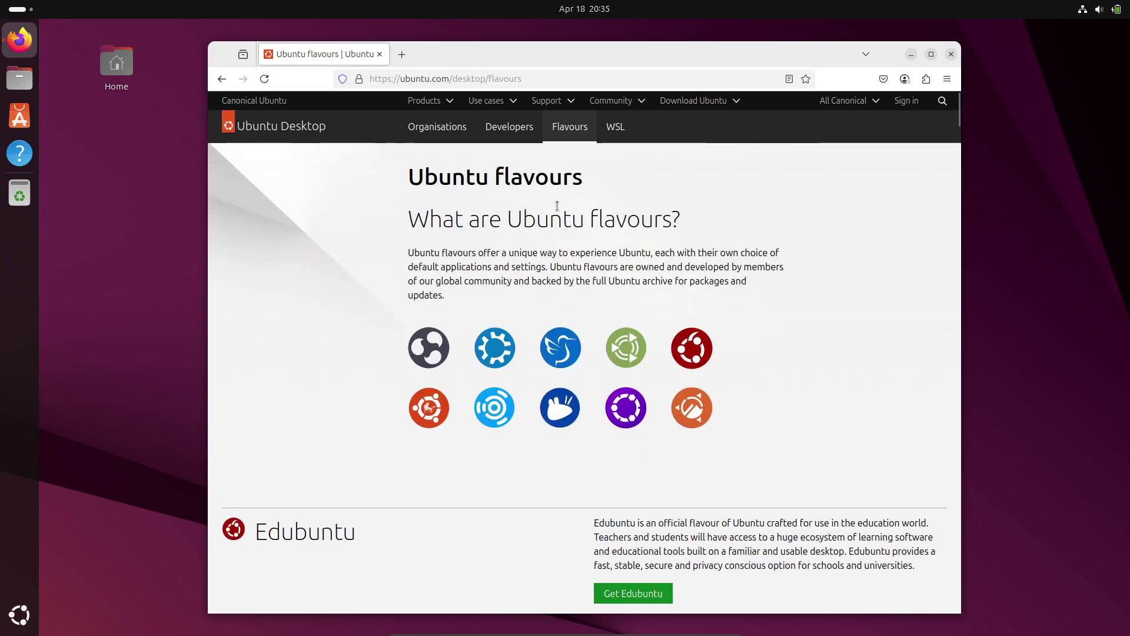
Step: Go to ubuntu.com's Download Ubuntu Desktop page from the Download Ubuntu menu
click(697, 100)
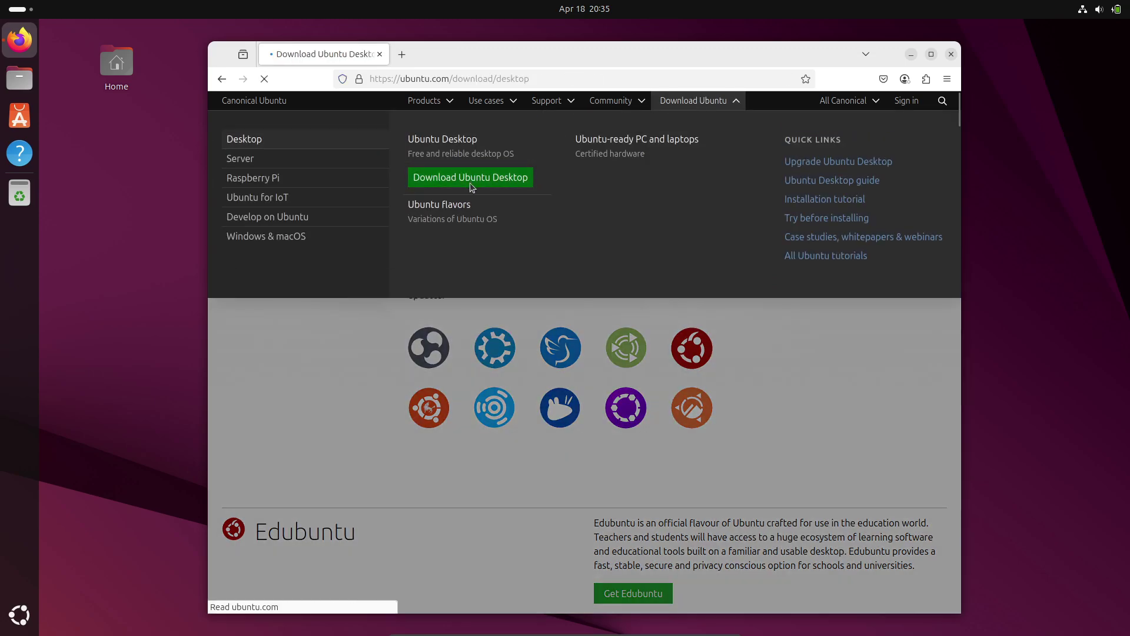
click(470, 182)
scroll(451, 246, down, 20)
Step: Highlight and read the Ubuntu 25.04 description and download options below Ubuntu 24.04.2 LTS
drag(223, 148, 352, 150)
drag(615, 221, 753, 259)
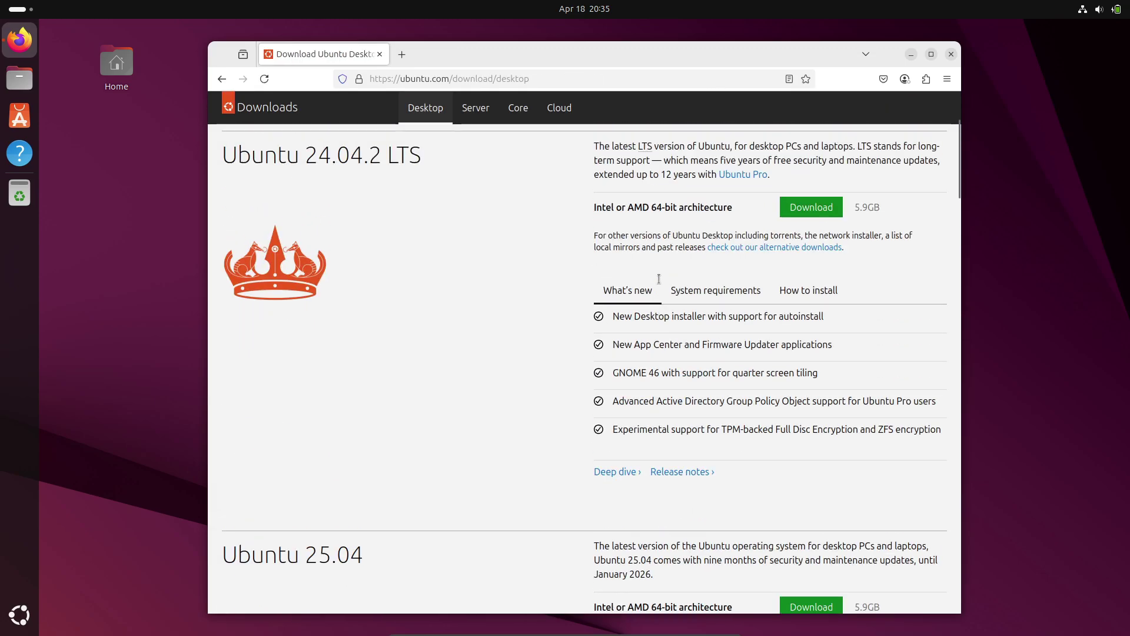
scroll(659, 282, down, 5)
scroll(659, 285, down, 3)
drag(595, 283, 684, 321)
click(776, 336)
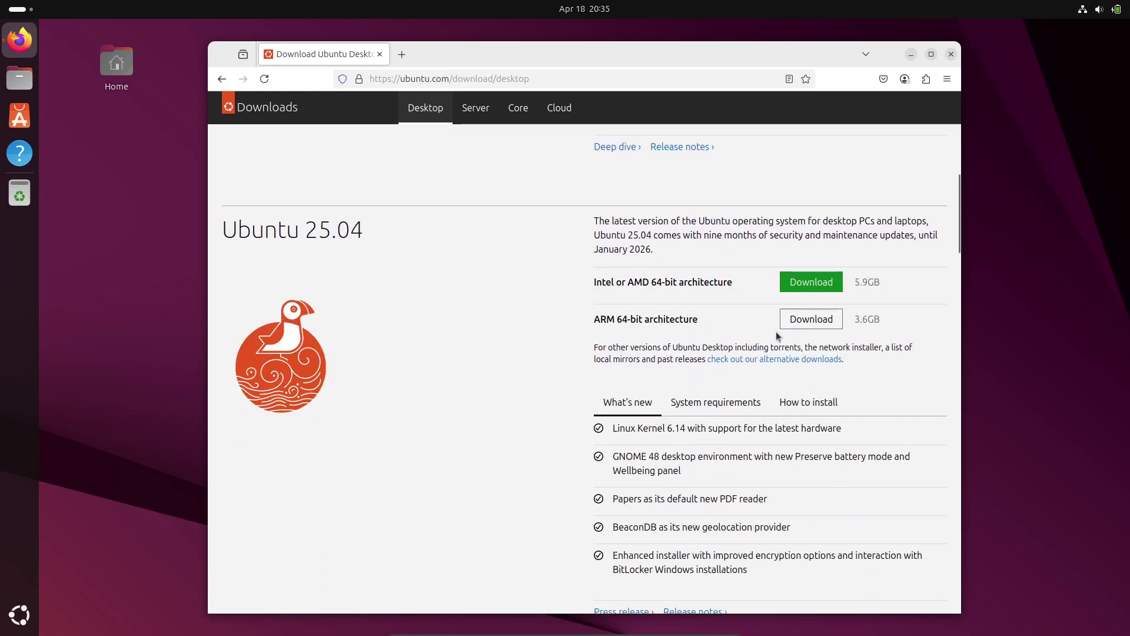
scroll(817, 276, up, 10)
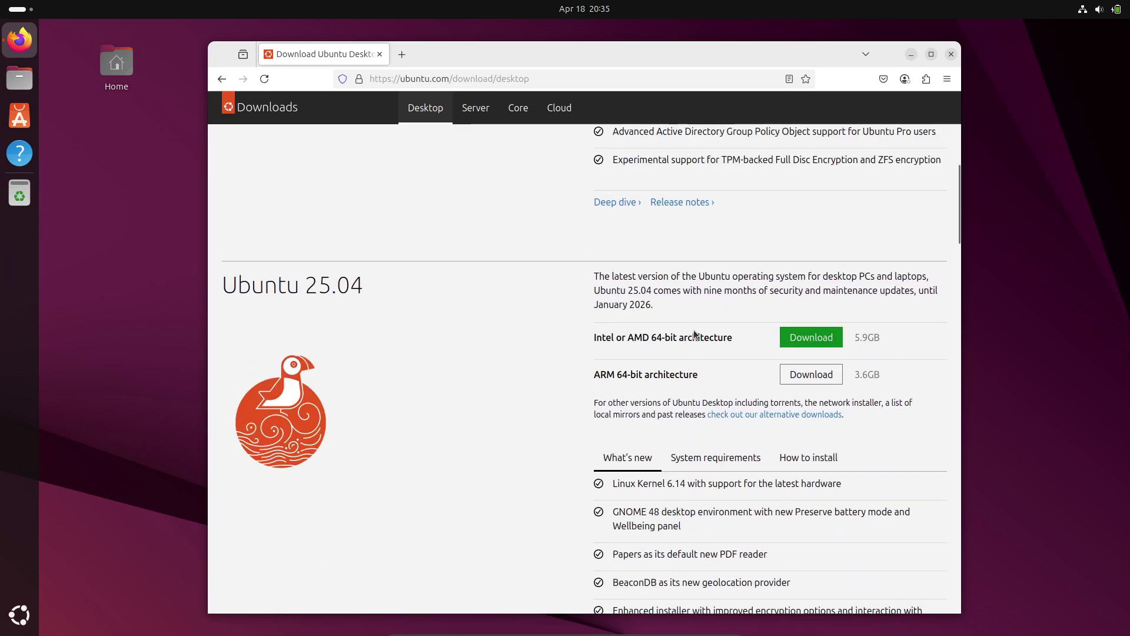
scroll(697, 329, down, 12)
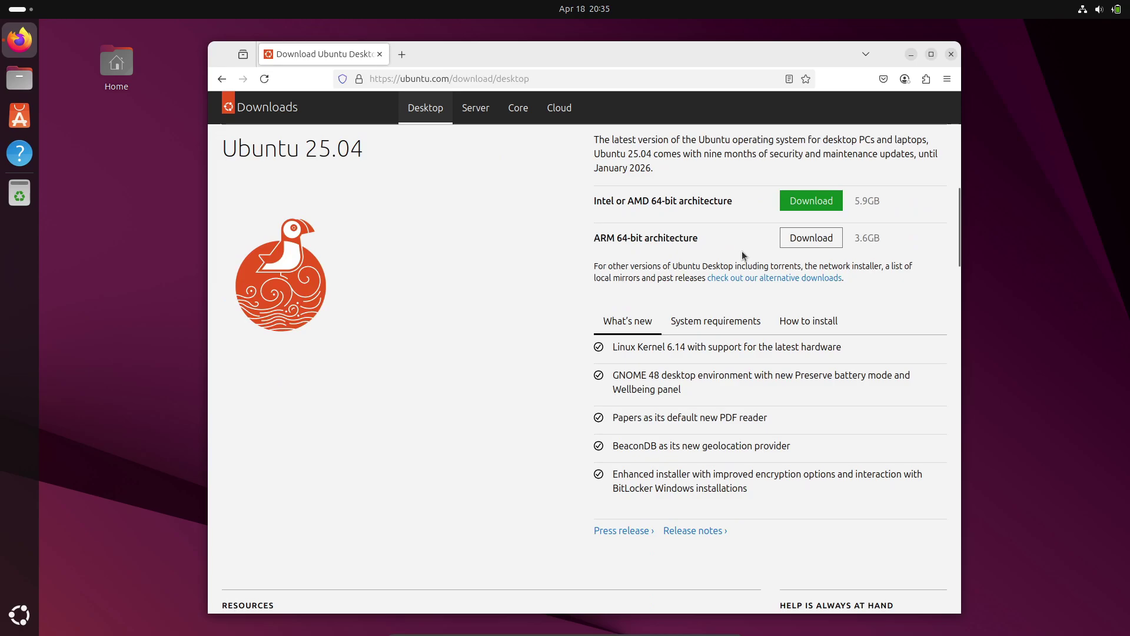